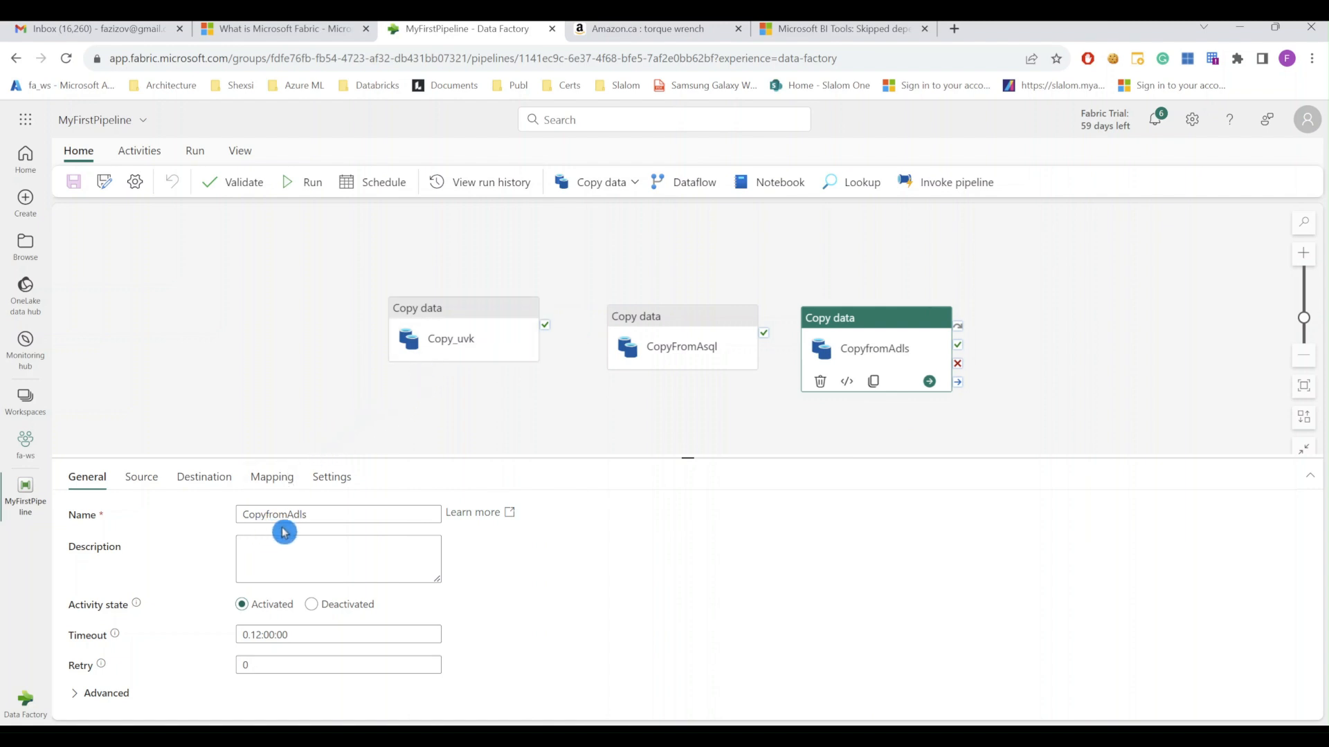
Rename the CopyfromAdls copy activity as CopyfromAdls-Json.
left_click(327, 516)
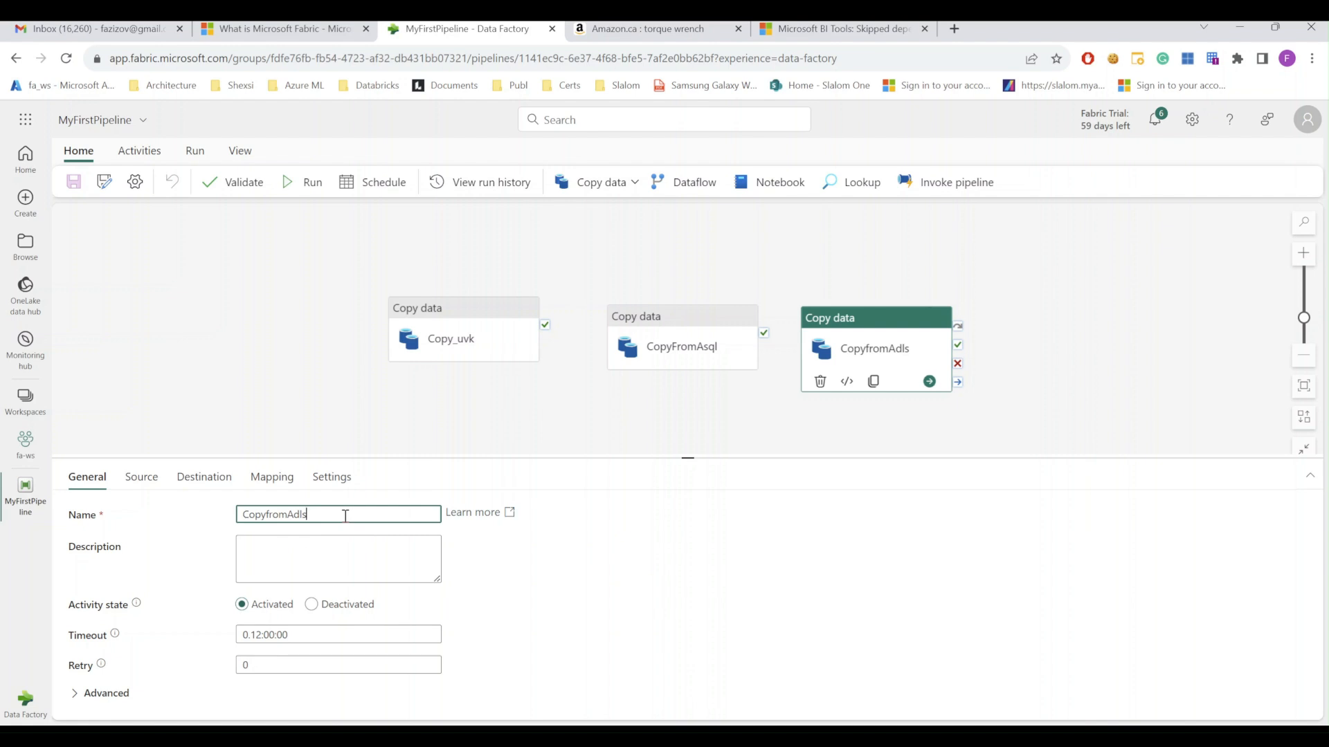
double_click(345, 515)
left_click(345, 516)
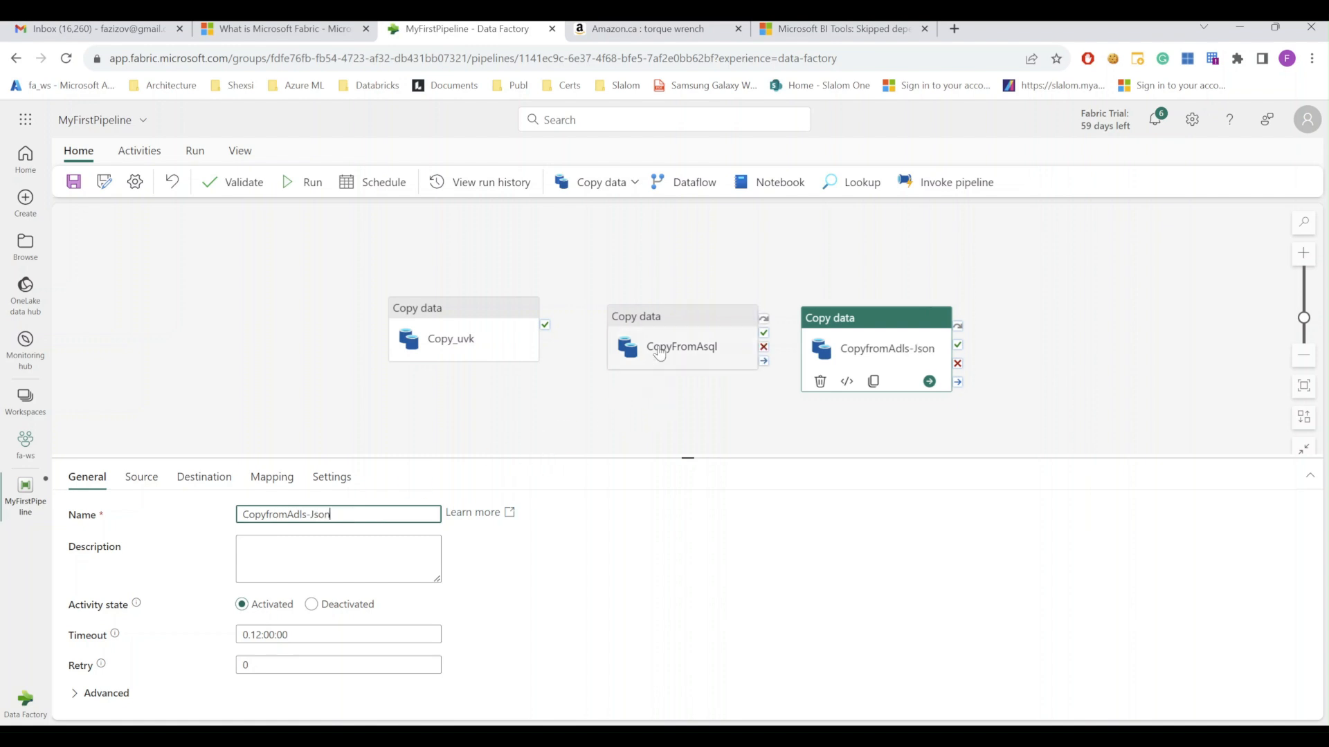
Rename the CopyFromAsql activity as CopyFromAsql-Customer, after its source table, and copy the name's "CopyFromAsql-" prefix.
left_click(682, 316)
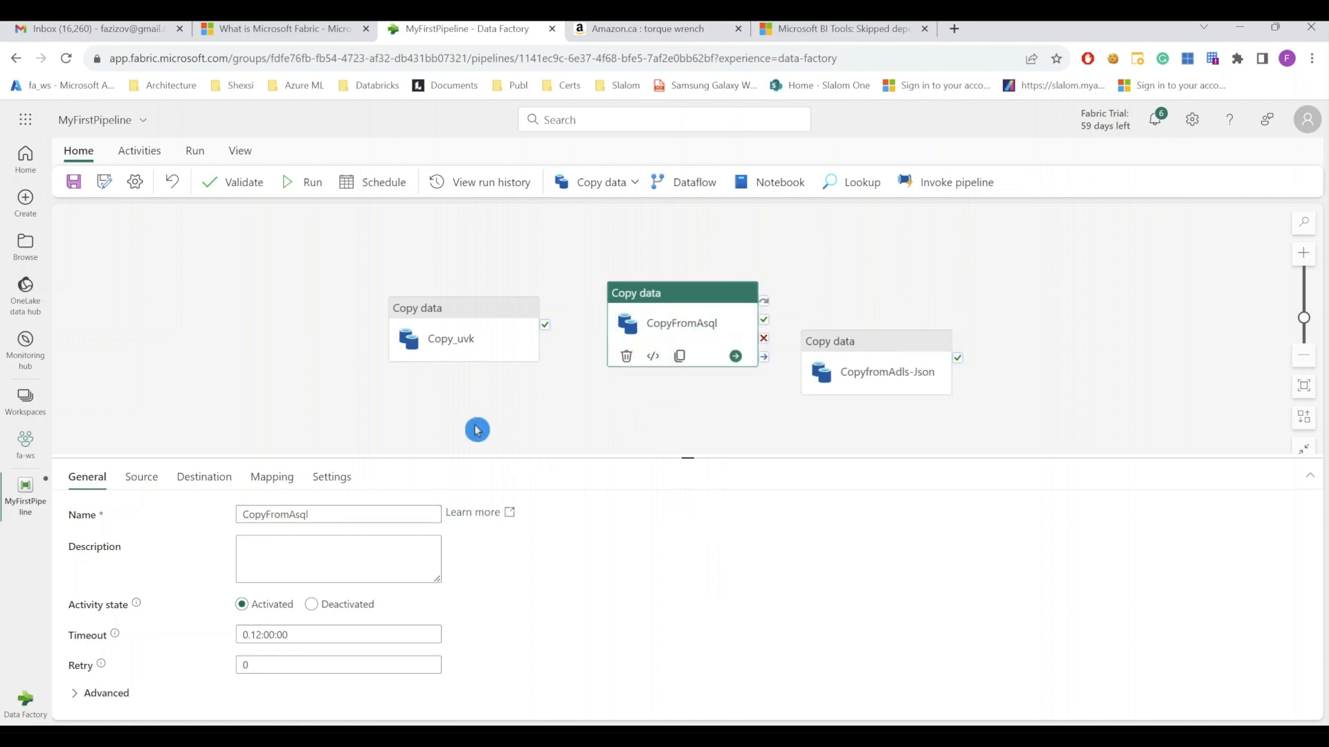
left_click(141, 477)
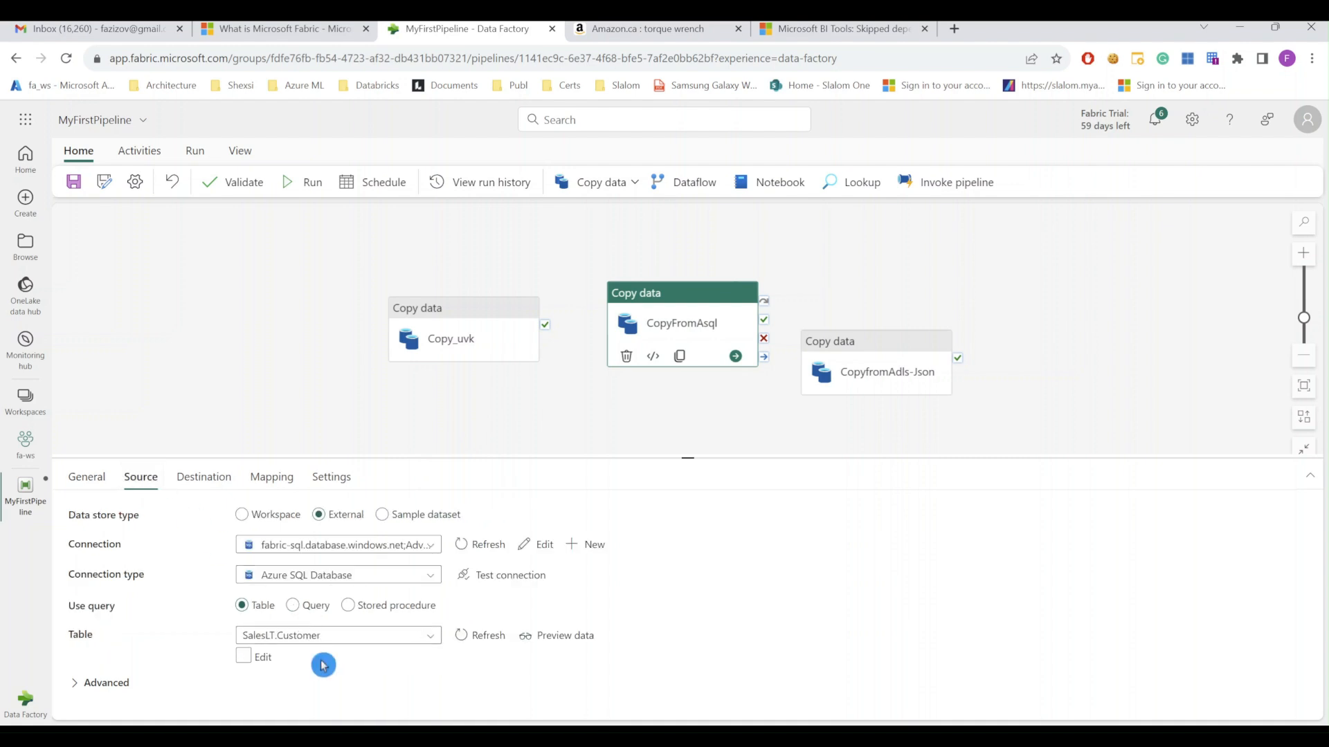
left_click(88, 477)
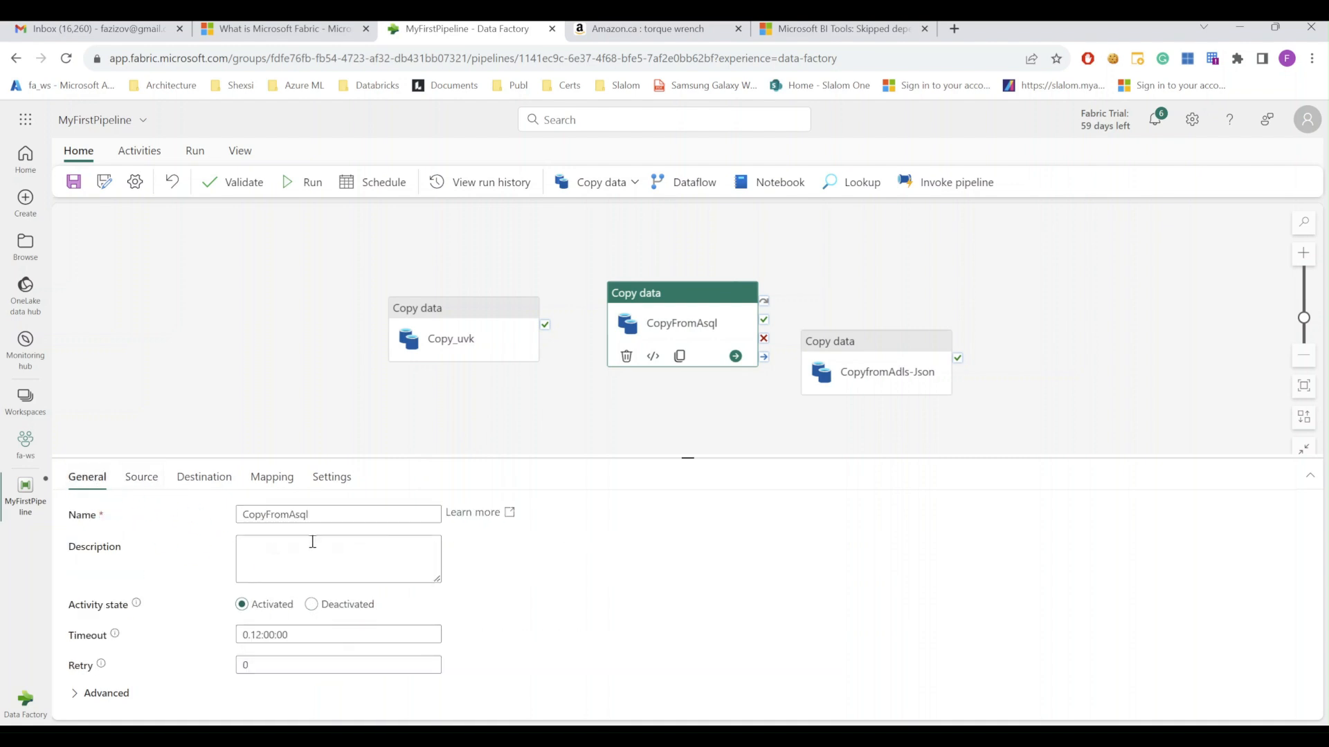
left_click(323, 513)
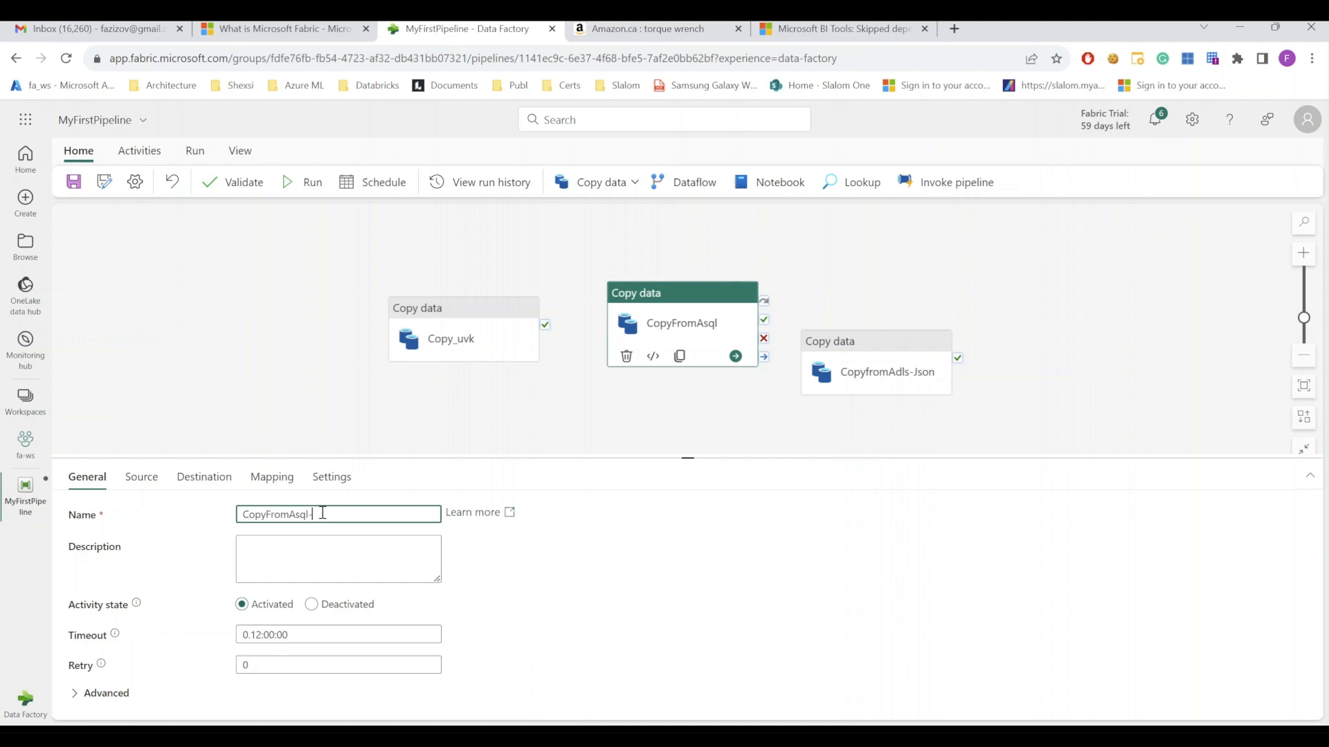
type("-Customer")
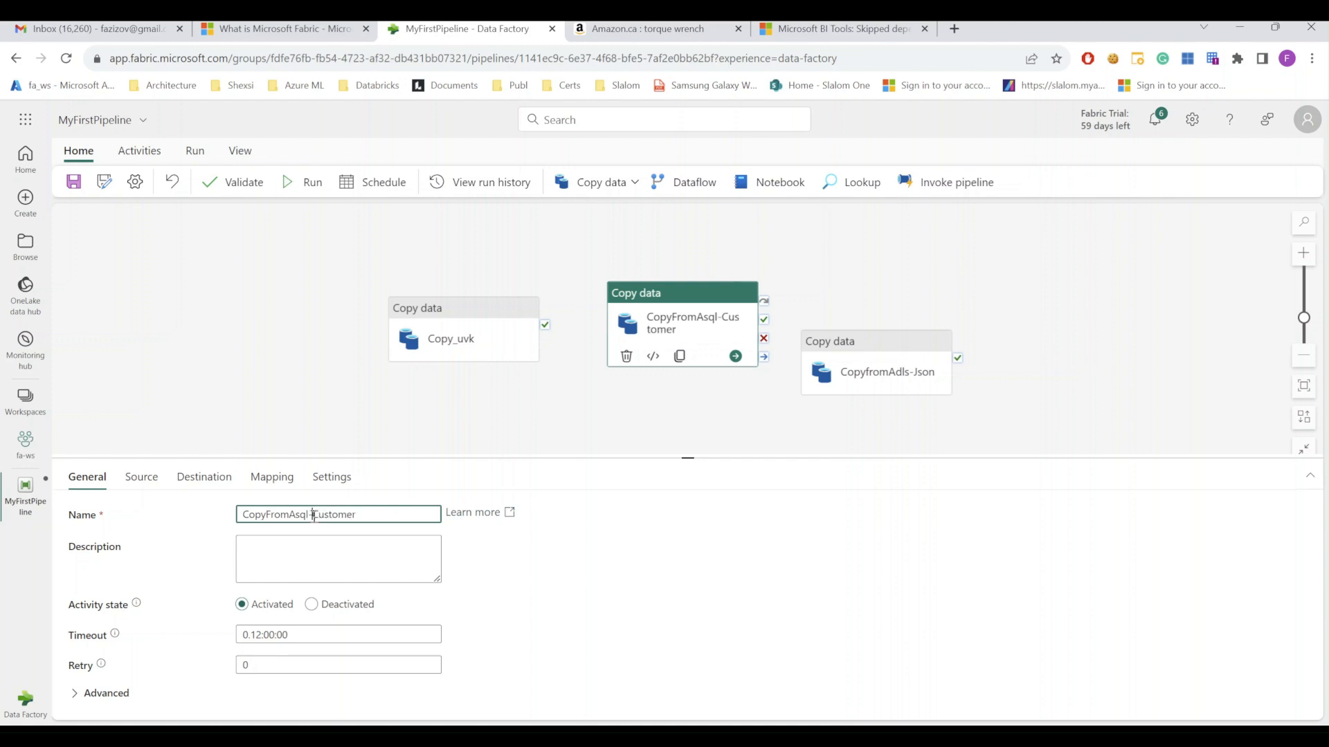
left_click_drag(314, 515, 169, 525)
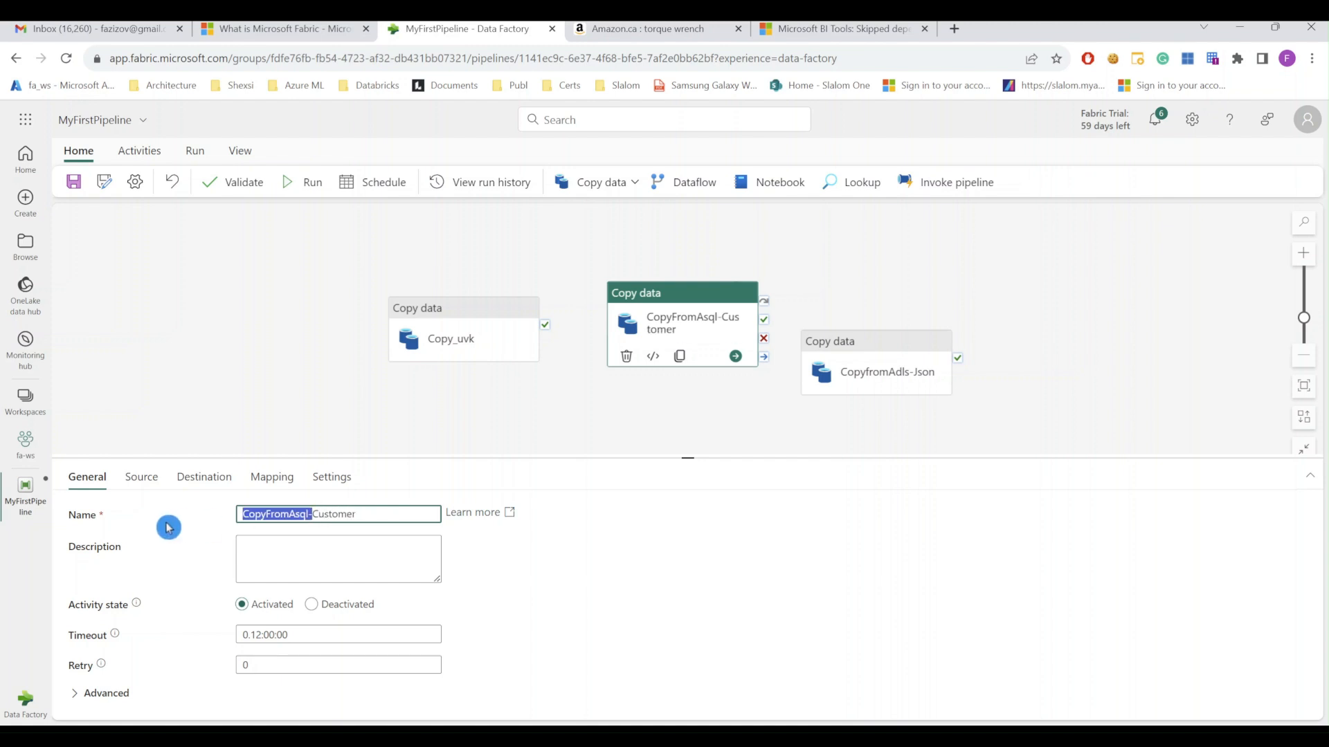
left_click(865, 342)
left_click(721, 400)
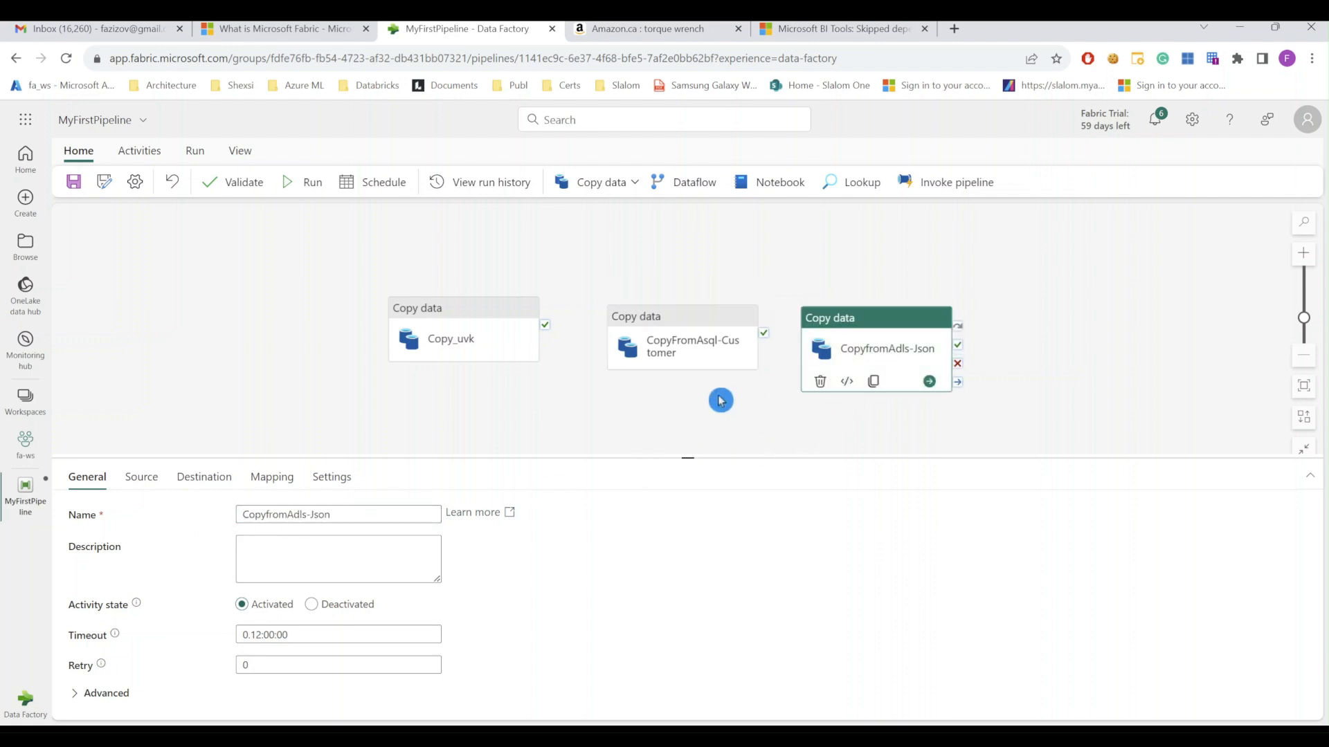
Rename the Copy_uvk activity as CopyFrmExample-Covid.
left_click(412, 331)
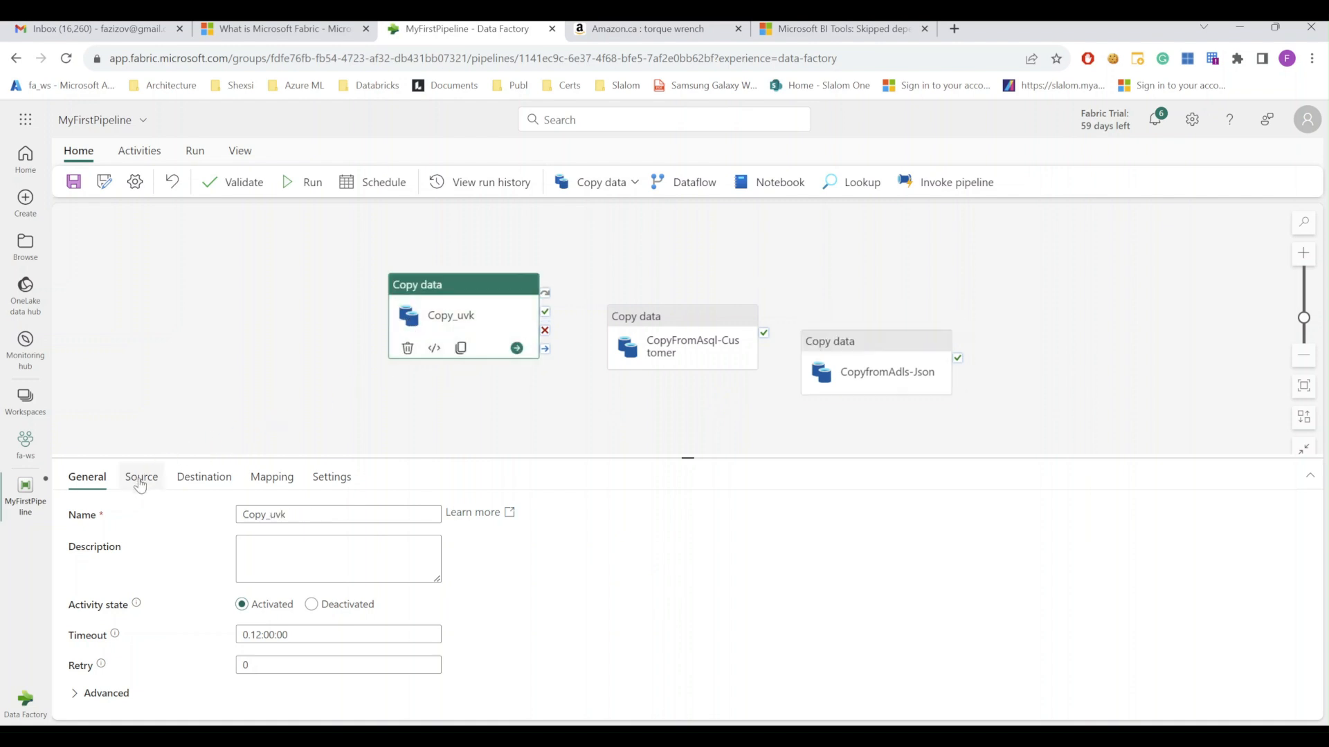
left_click_drag(266, 514, 370, 510)
type("FrmEx")
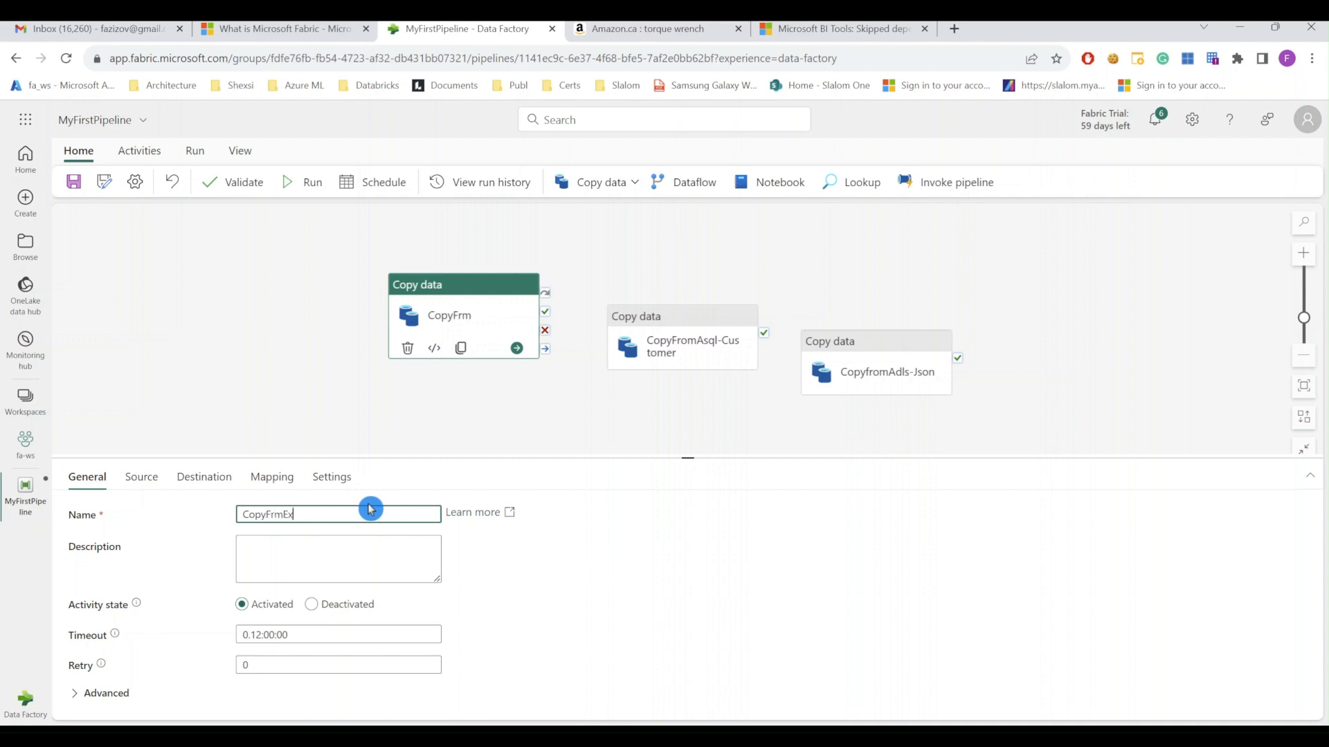
type("ample-Covid")
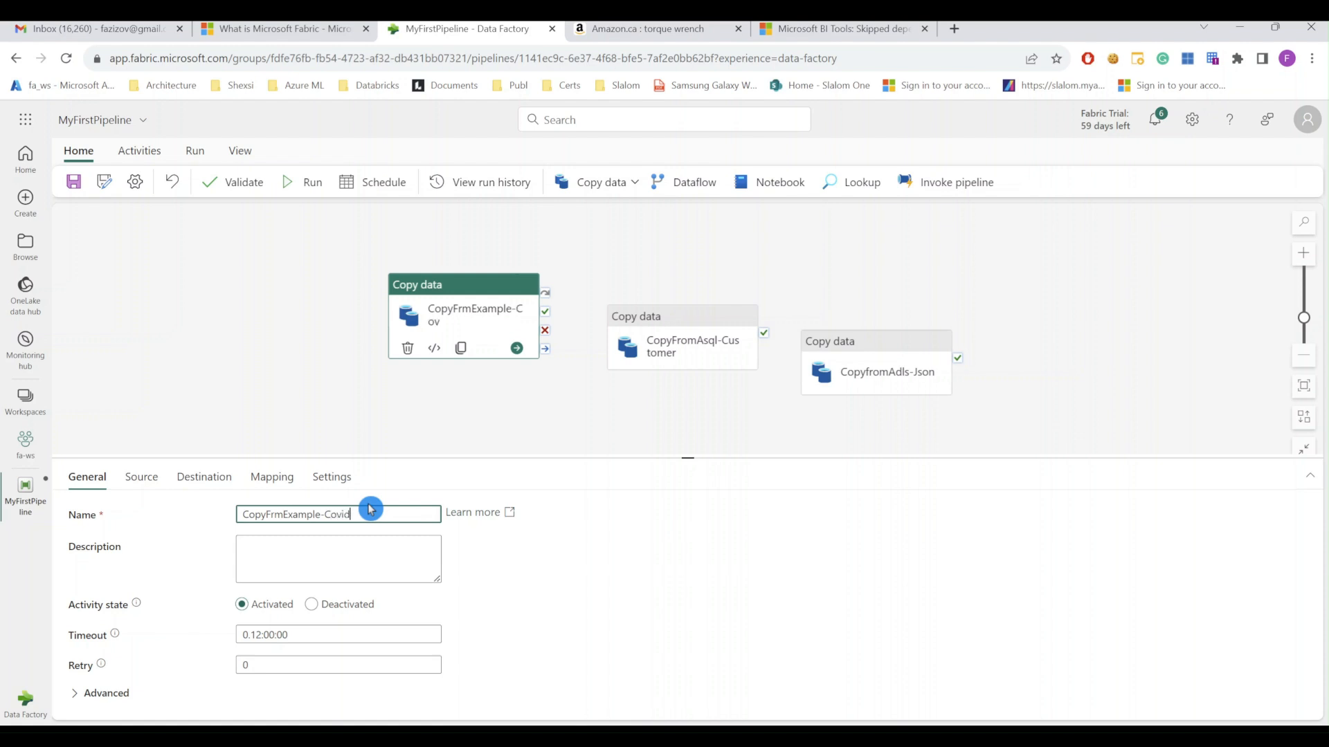
left_click(389, 426)
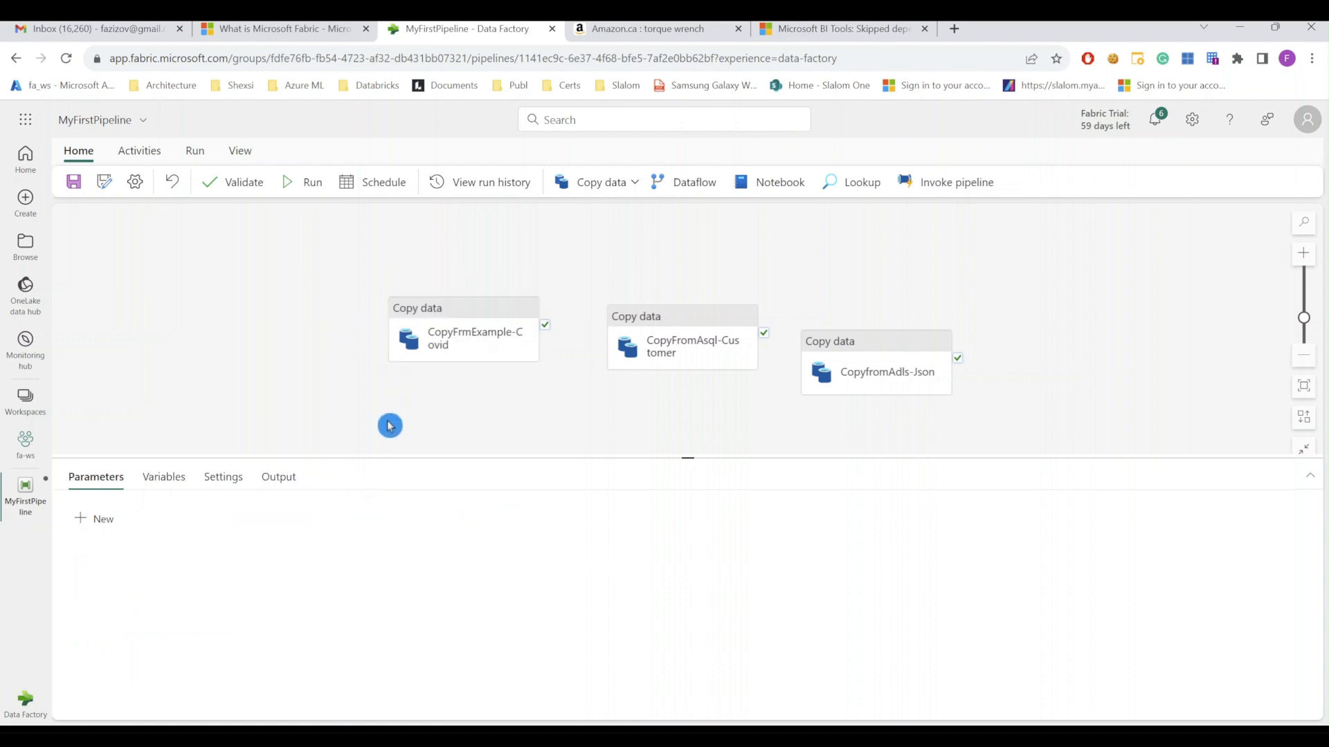
Enlarge the canvas area, add a new Copy data activity to the pipeline and place it below the existing activities.
left_click_drag(688, 457, 696, 515)
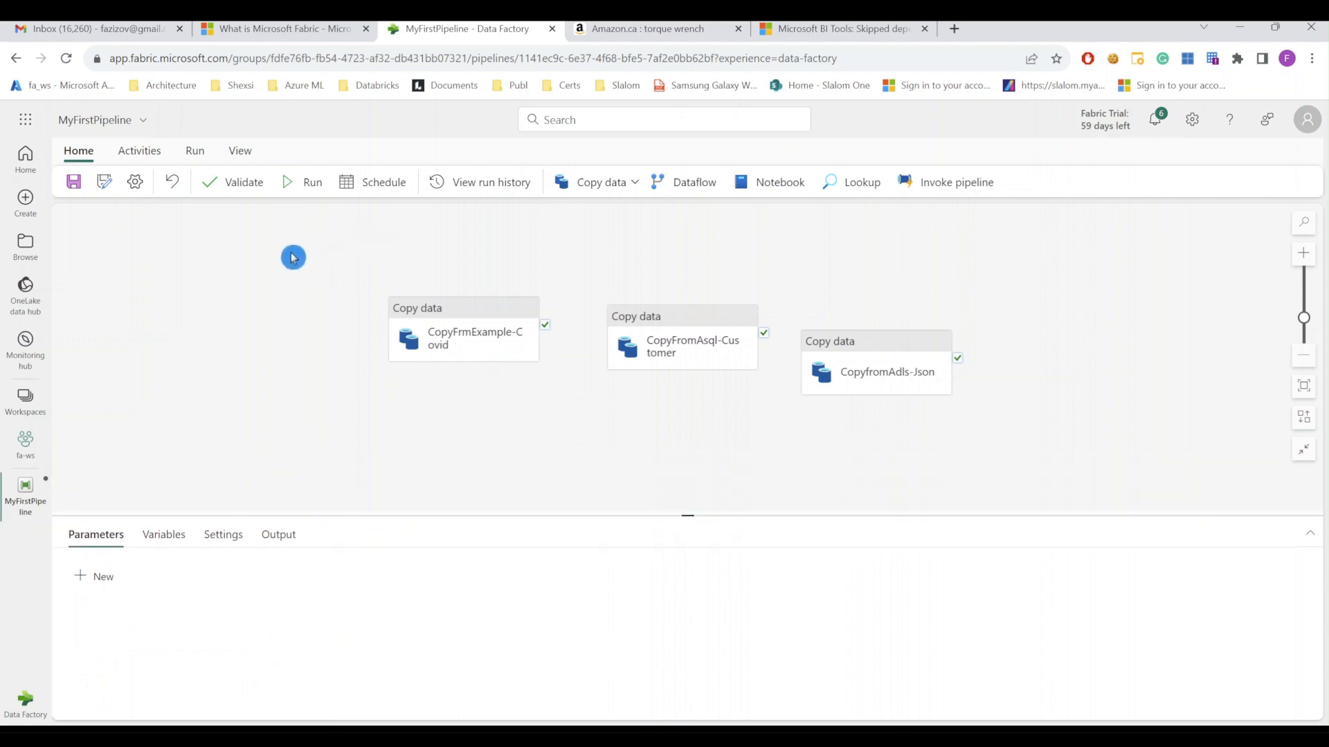
left_click(153, 152)
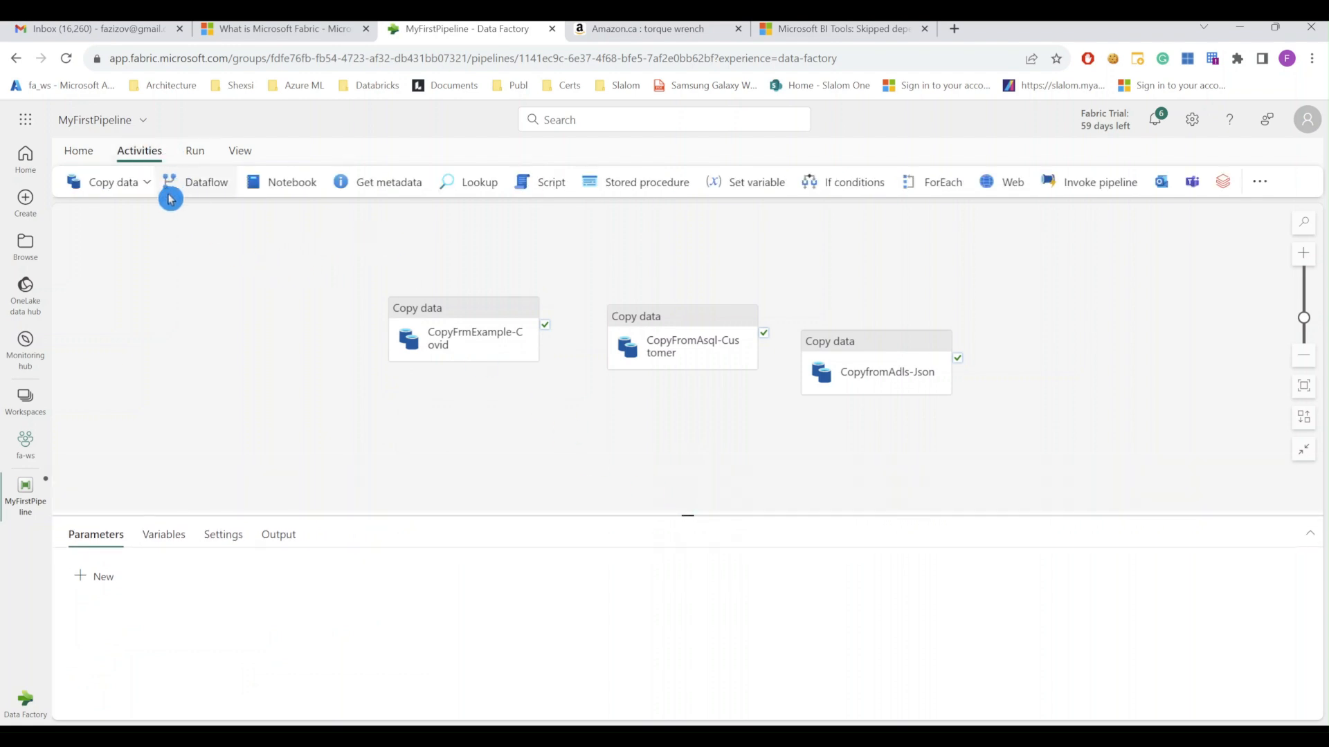
left_click(146, 183)
left_click(139, 218)
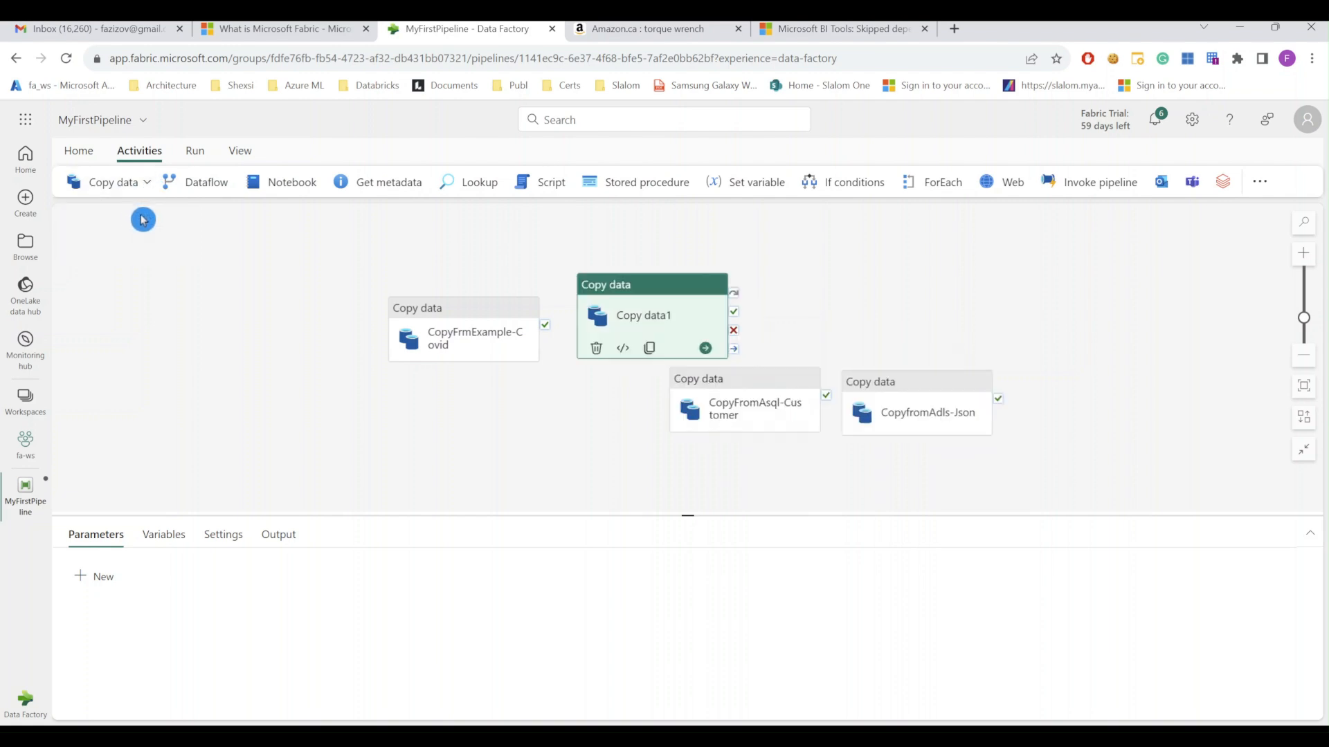
left_click_drag(679, 291, 552, 441)
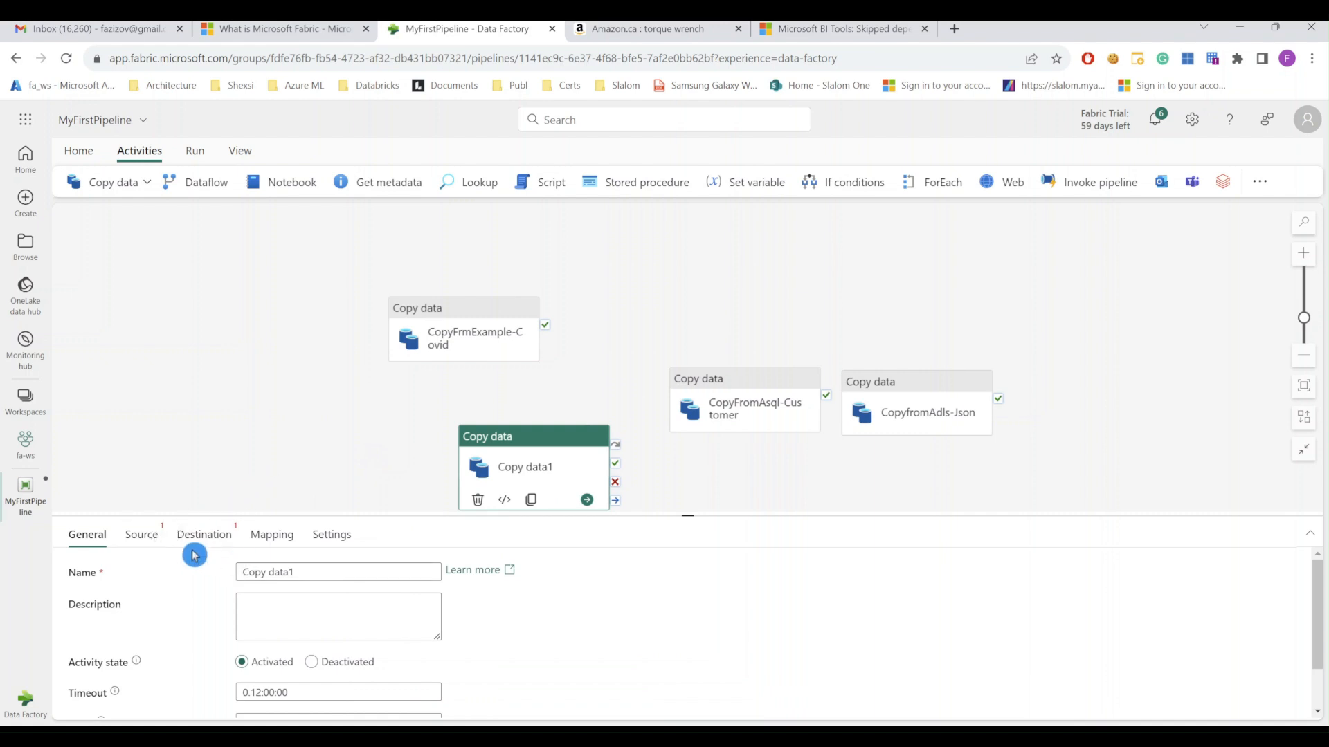
Set the new activity's source to the fabric-sql.database.windows.net connection, type Azure SQL Database, with the table SalesLT.Address.
left_click(153, 542)
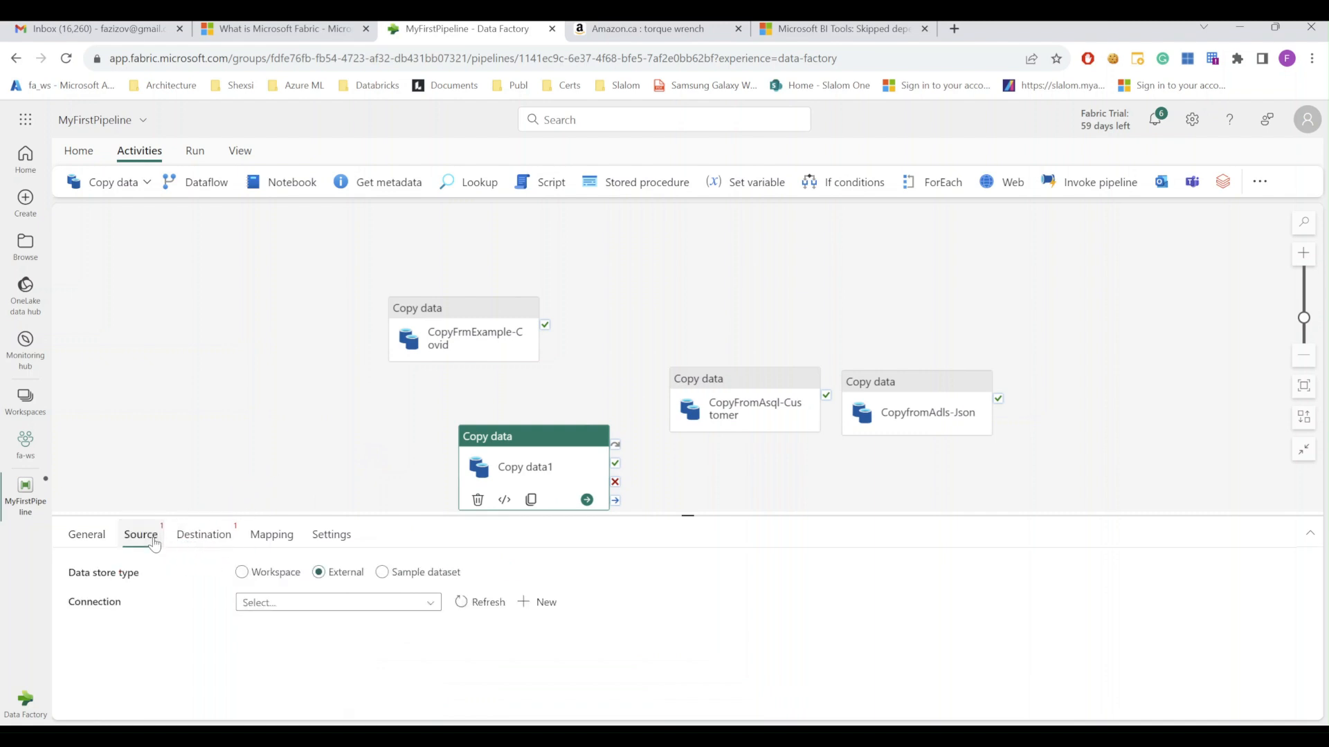
left_click(334, 603)
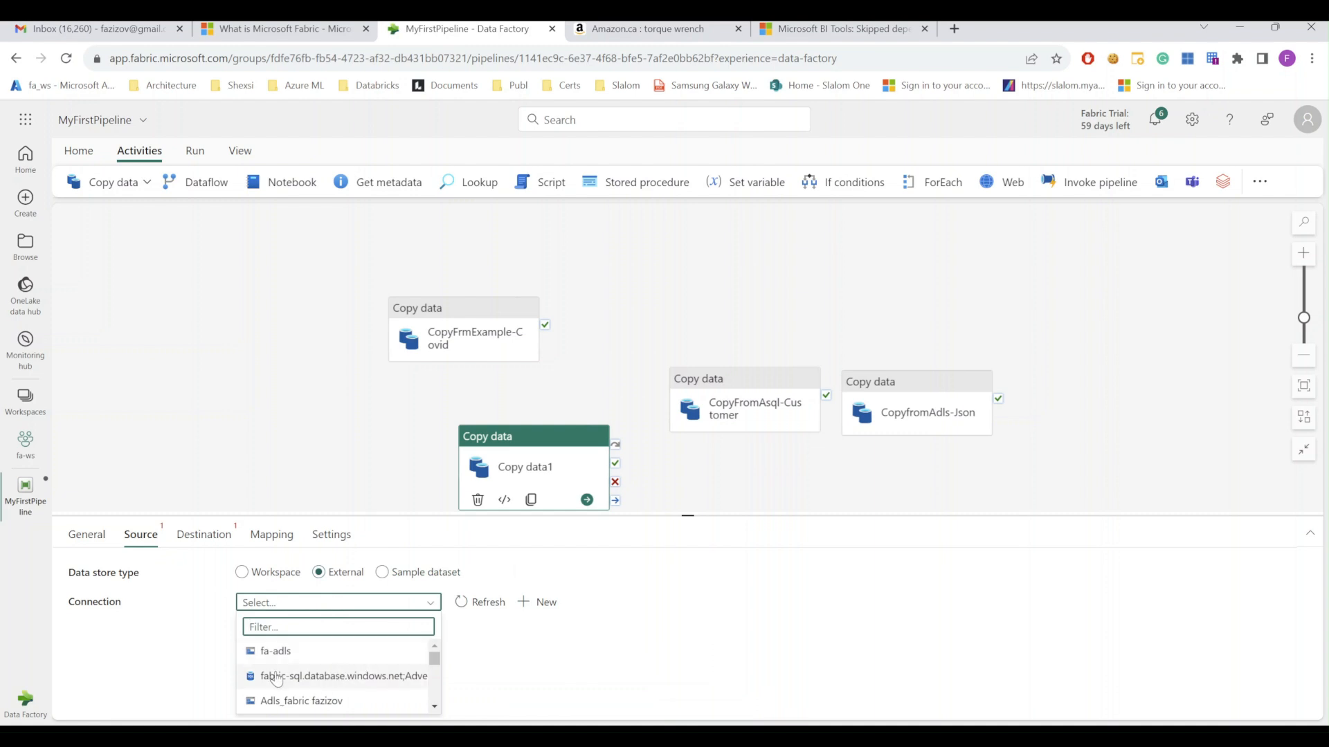
left_click(337, 684)
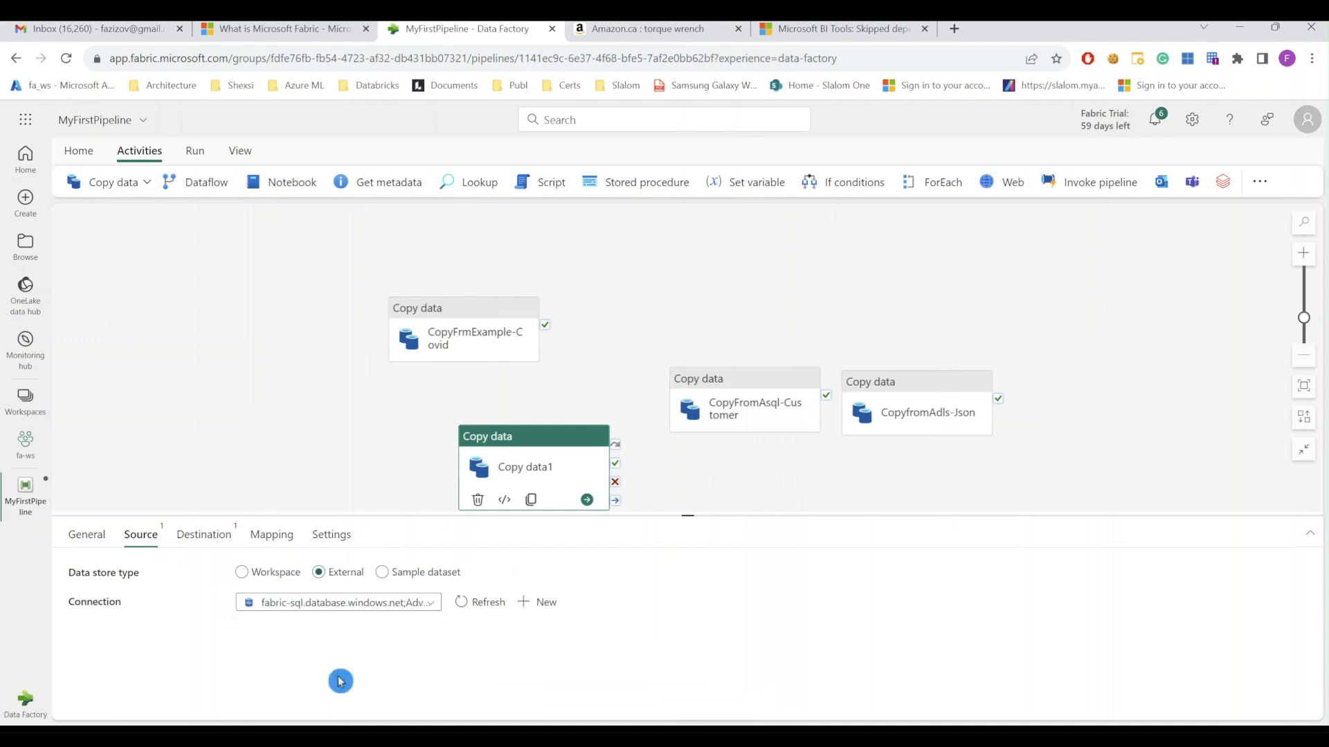
left_click(403, 633)
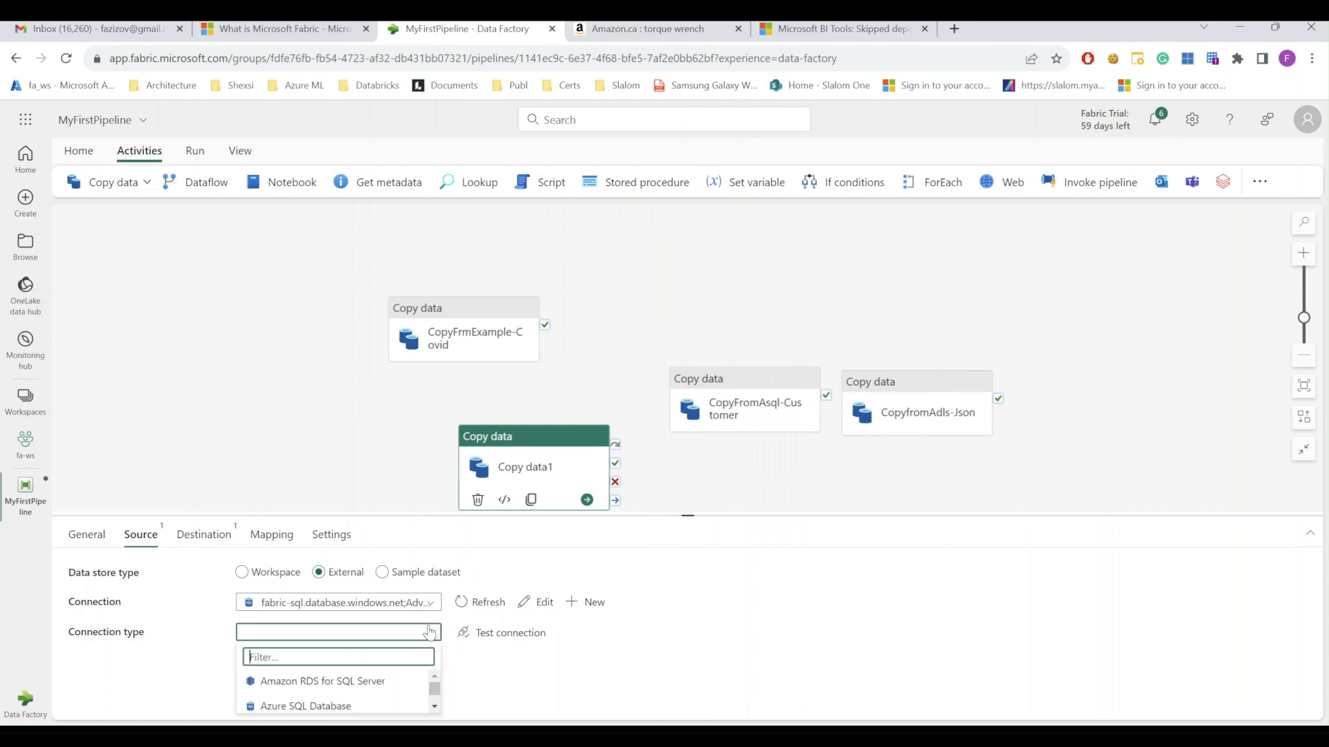
left_click(352, 685)
scroll(353, 685, "down", 1)
left_click(305, 636)
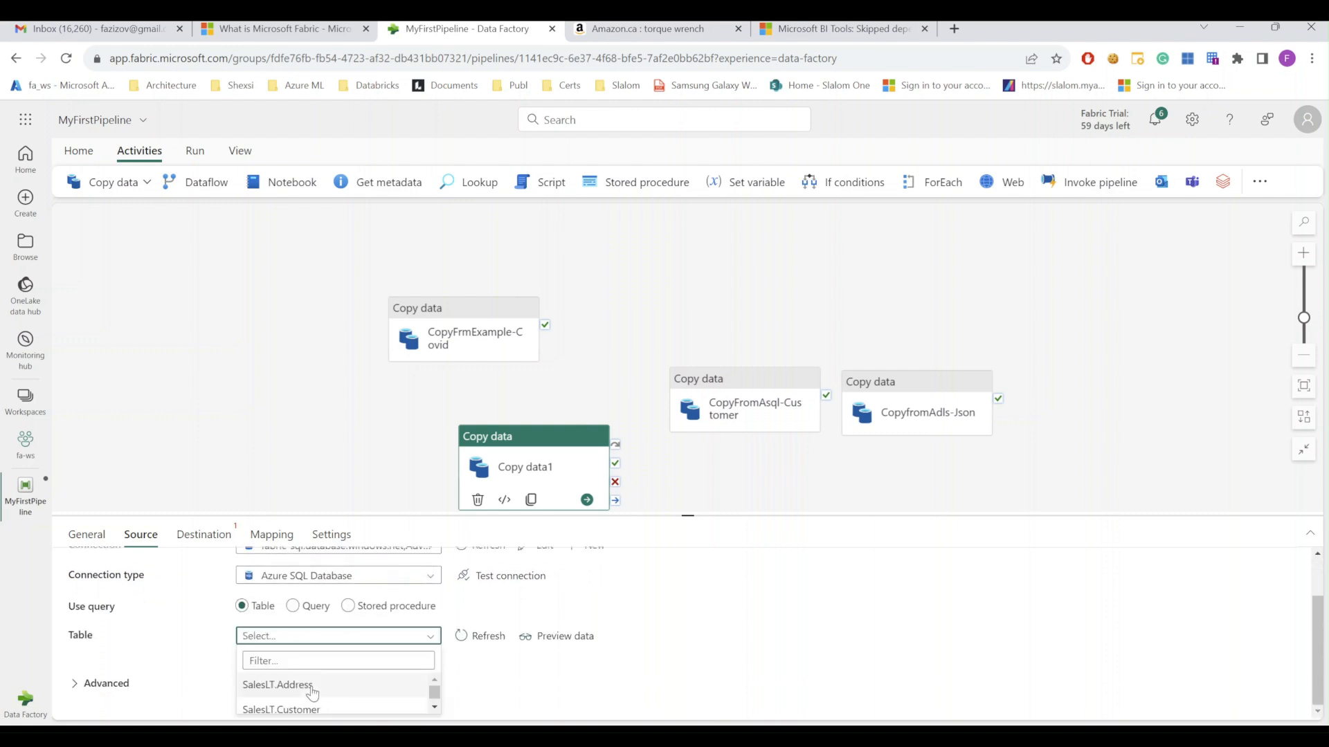
left_click(298, 687)
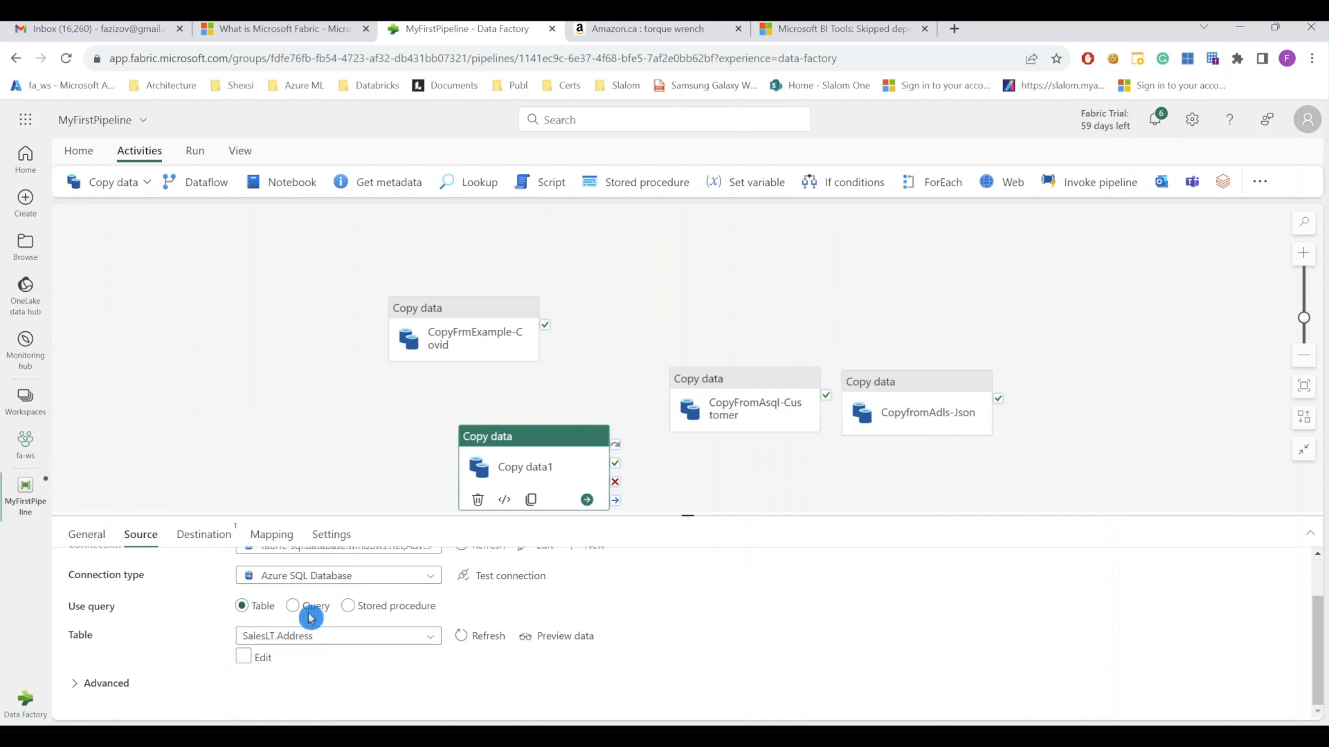
Set the new activity's destination to the CovidLH lakehouse with the table name Address.
left_click(205, 541)
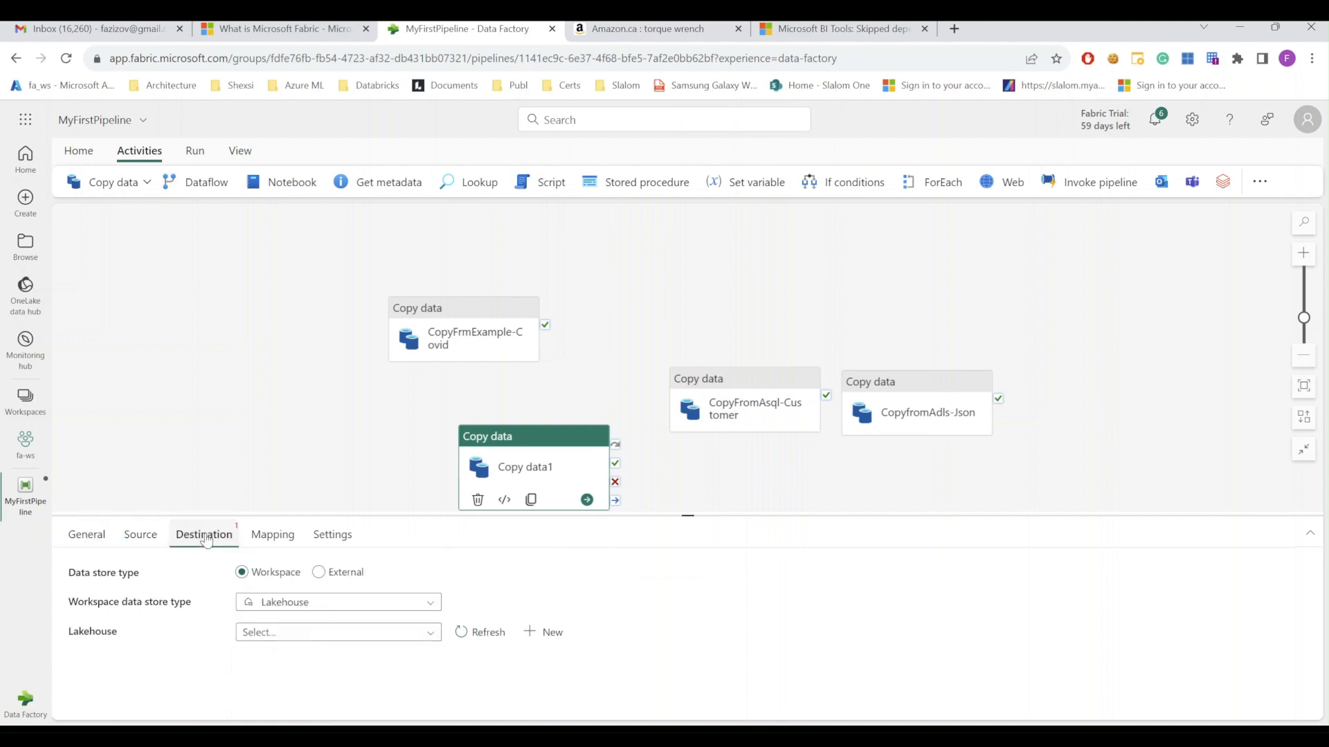
left_click(372, 633)
left_click(290, 654)
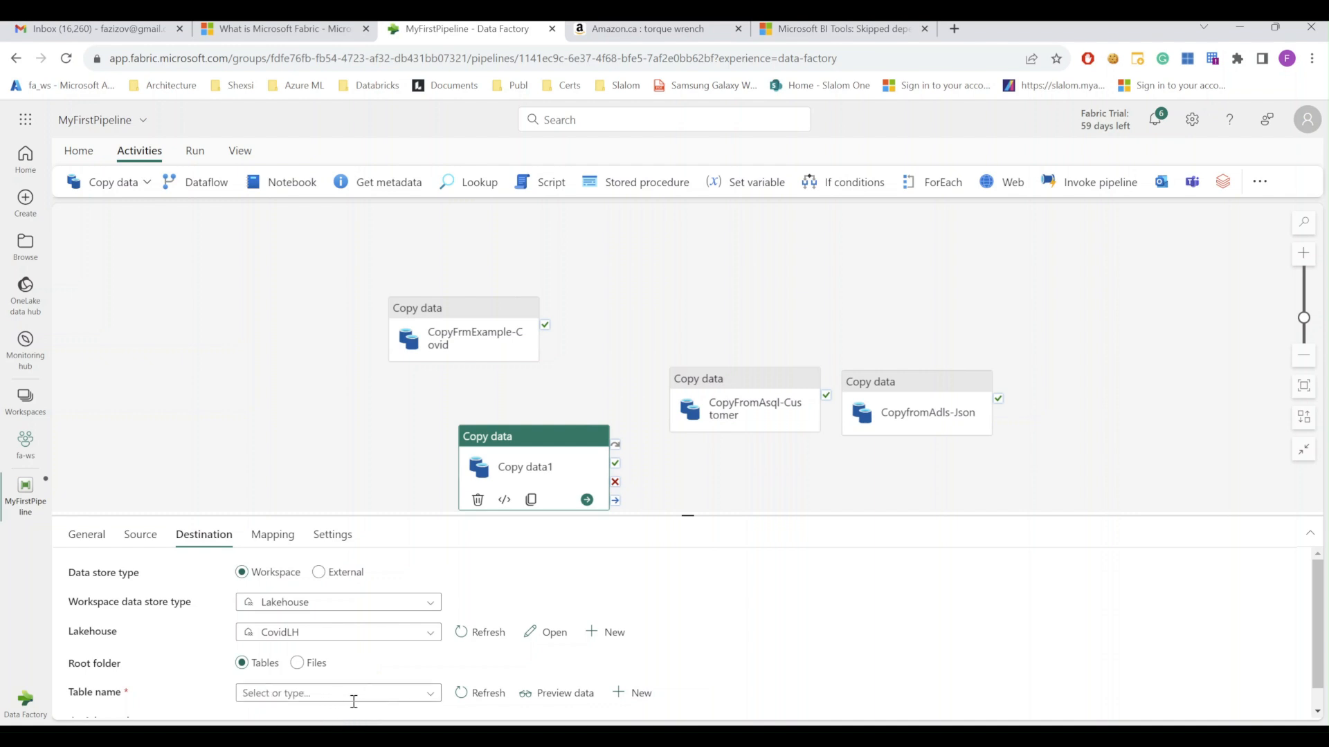
left_click(352, 695)
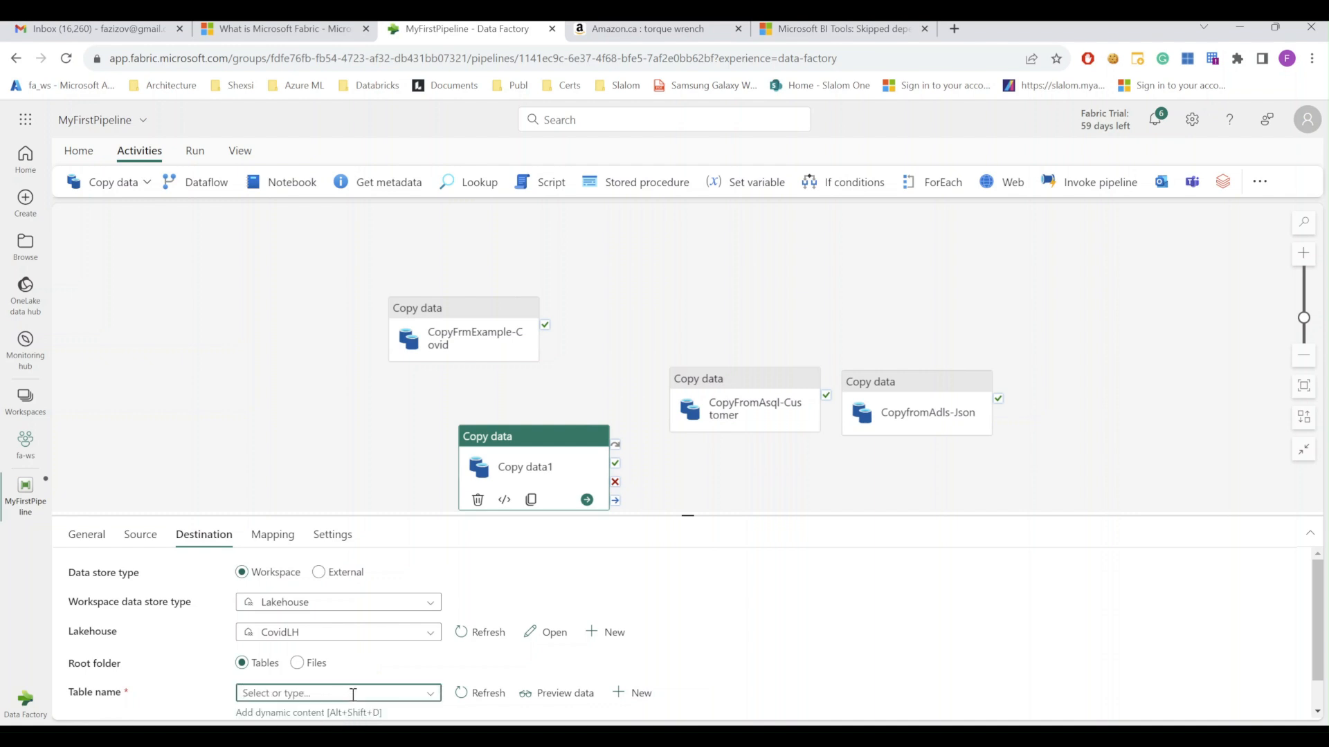
type("Address")
Rename the new copy activity as CopyFromAsql-Address, reusing the copied name prefix.
left_click(86, 535)
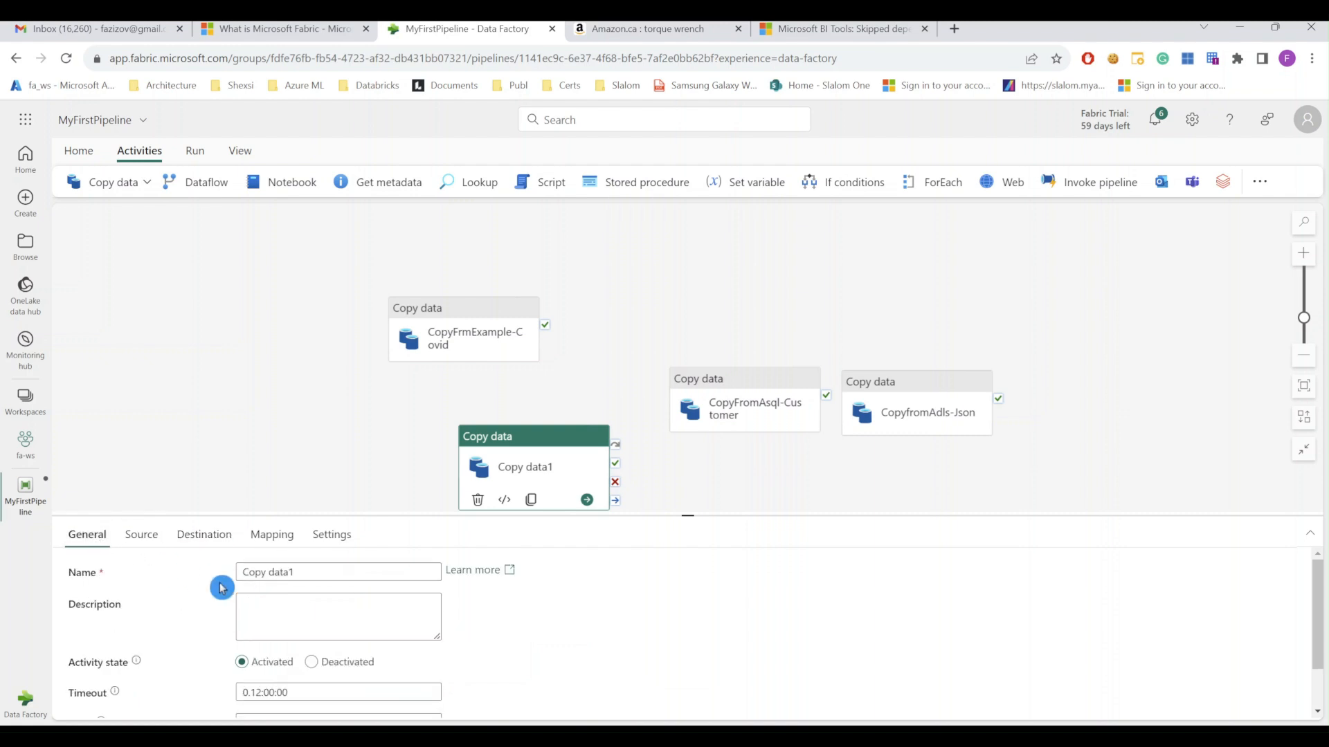
left_click_drag(265, 574, 379, 565)
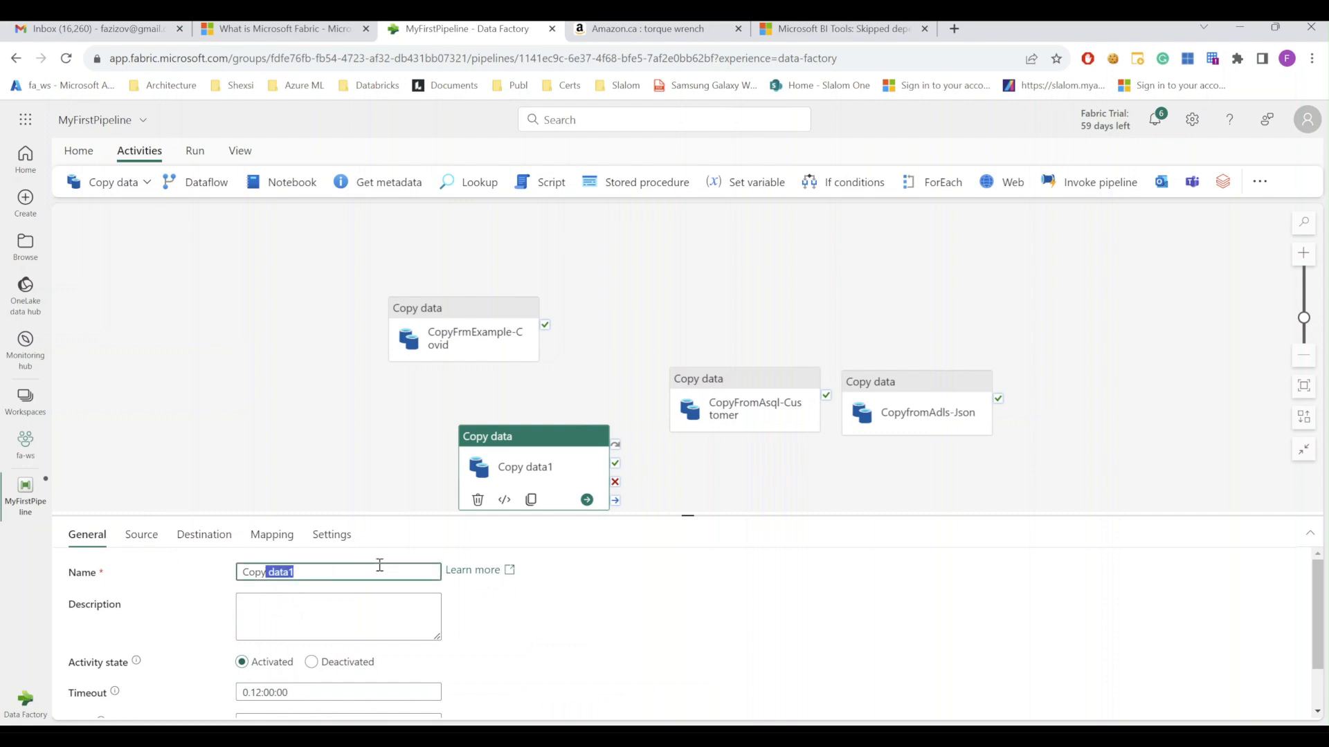
key("BackSpace")
key("BackSpace")
key("BackSpace")
key("ctrl+v")
type("Asdde")
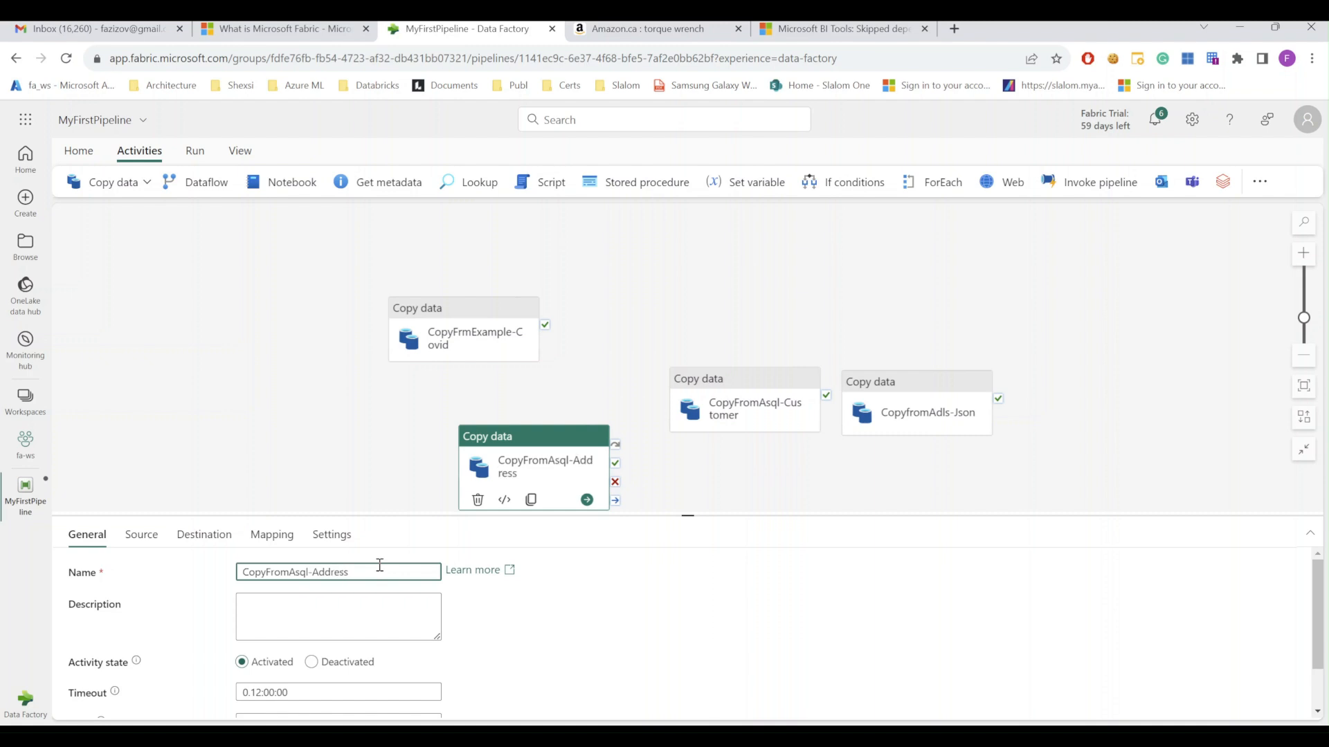
left_click(662, 479)
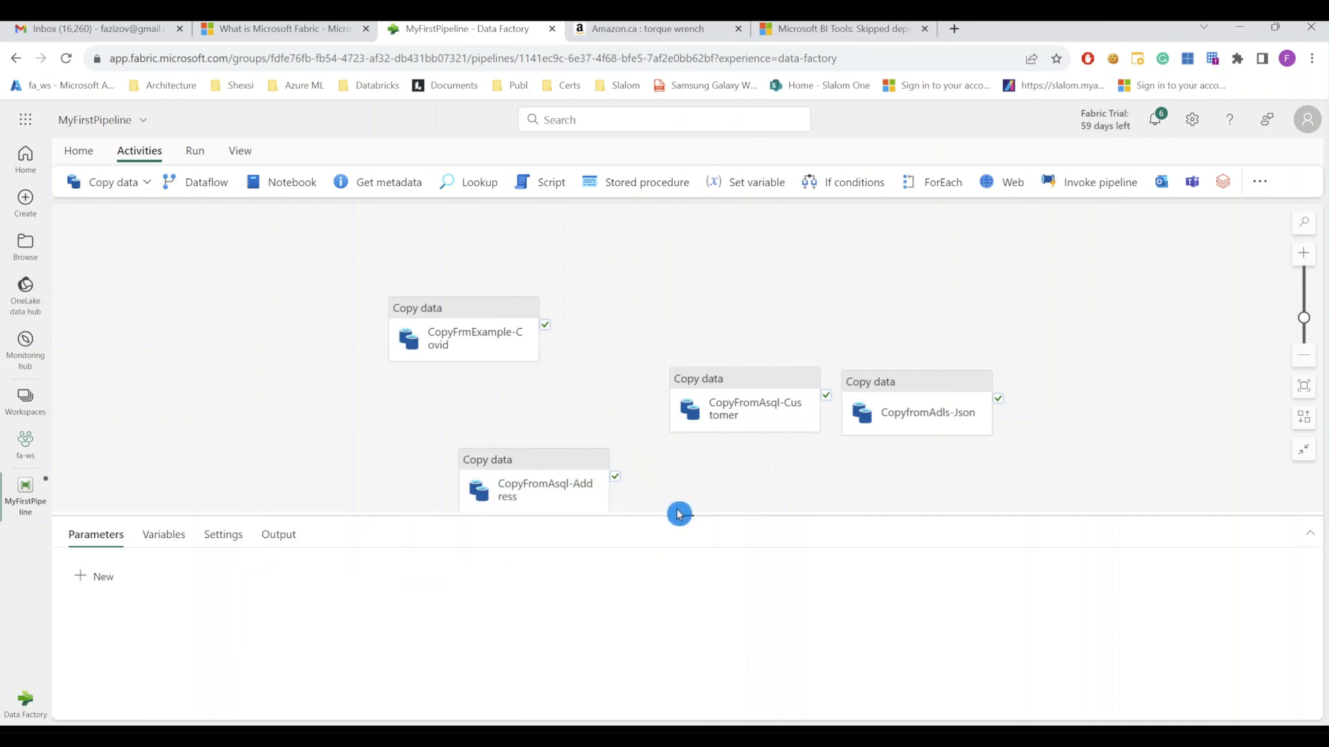
Enlarge the canvas area and align CopyFromAsql-Customer and CopyfromAdls-Json in one row beside CopyFrmExample-Covid.
left_click_drag(687, 515, 688, 569)
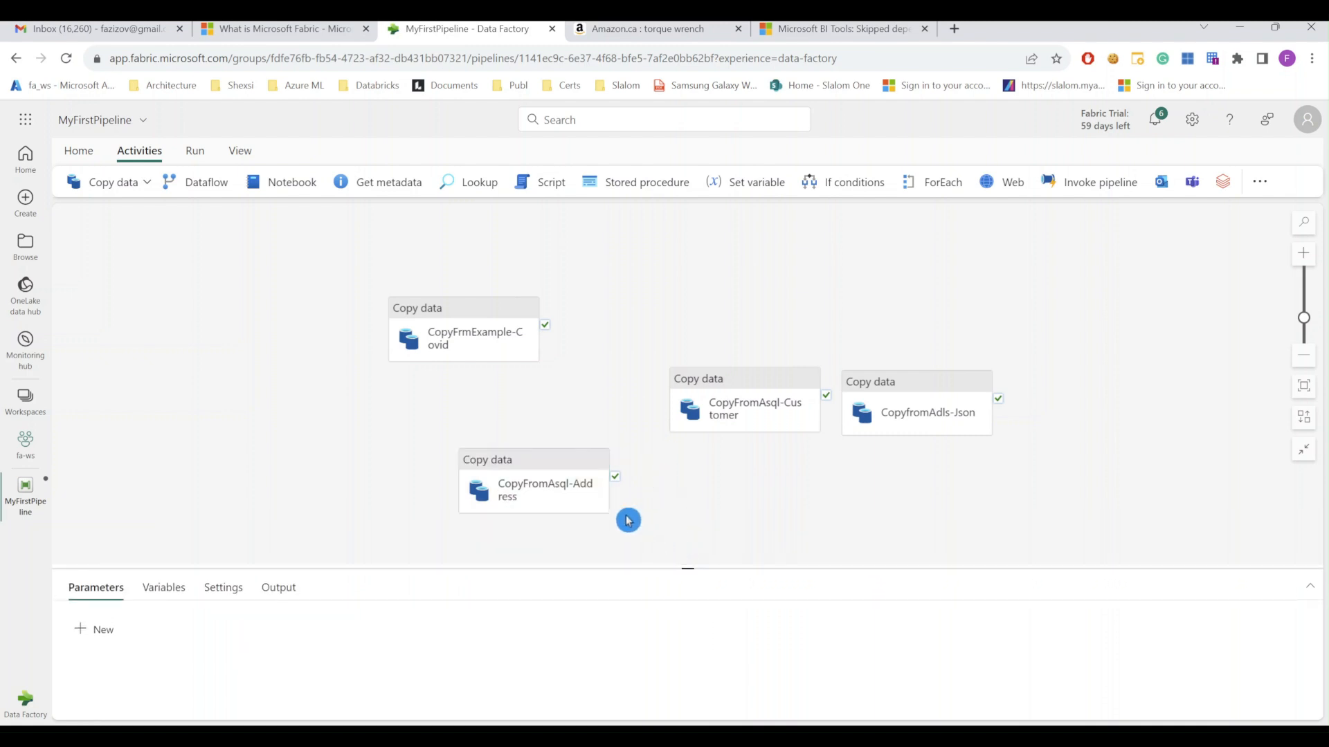
left_click(538, 462)
left_click_drag(738, 398, 656, 300)
left_click_drag(845, 399, 830, 312)
left_click(416, 561)
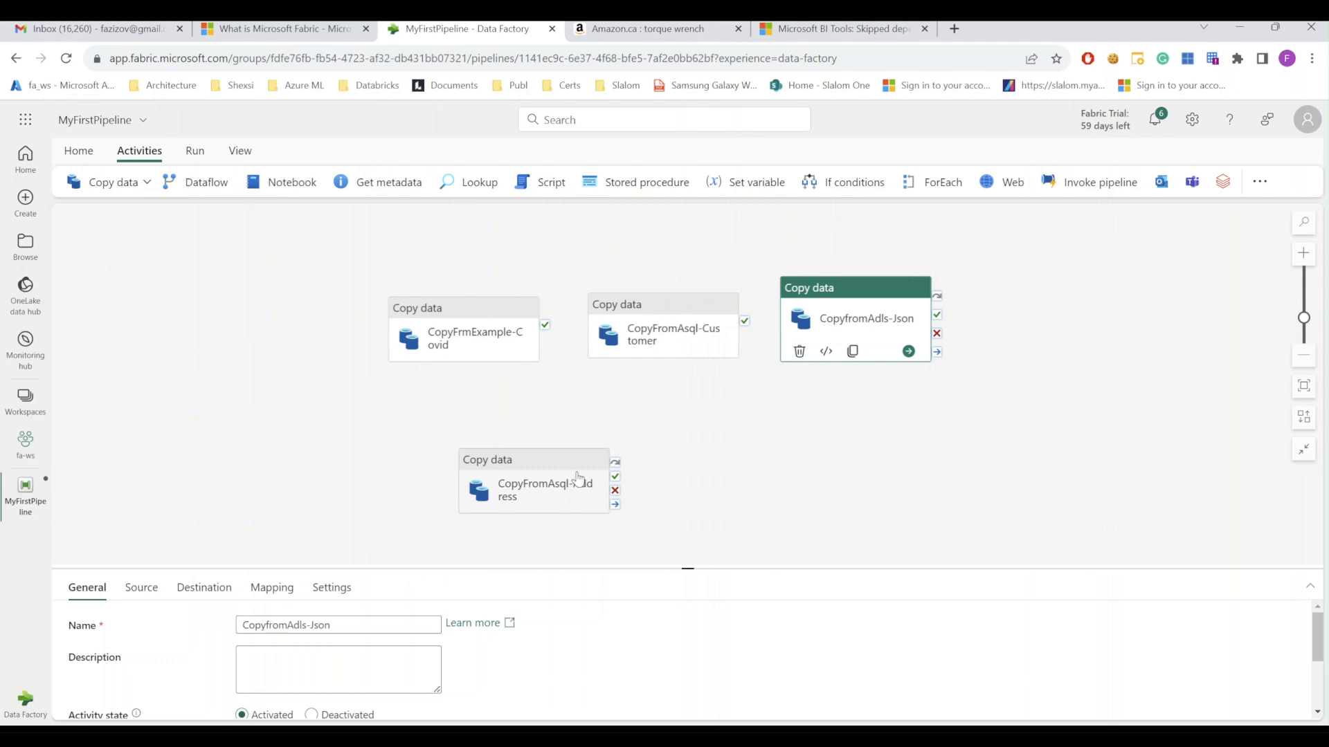
Duplicate the CopyFromAsql-Address activity and move the original closer beneath CopyFrmExample-Covid.
left_click(567, 470)
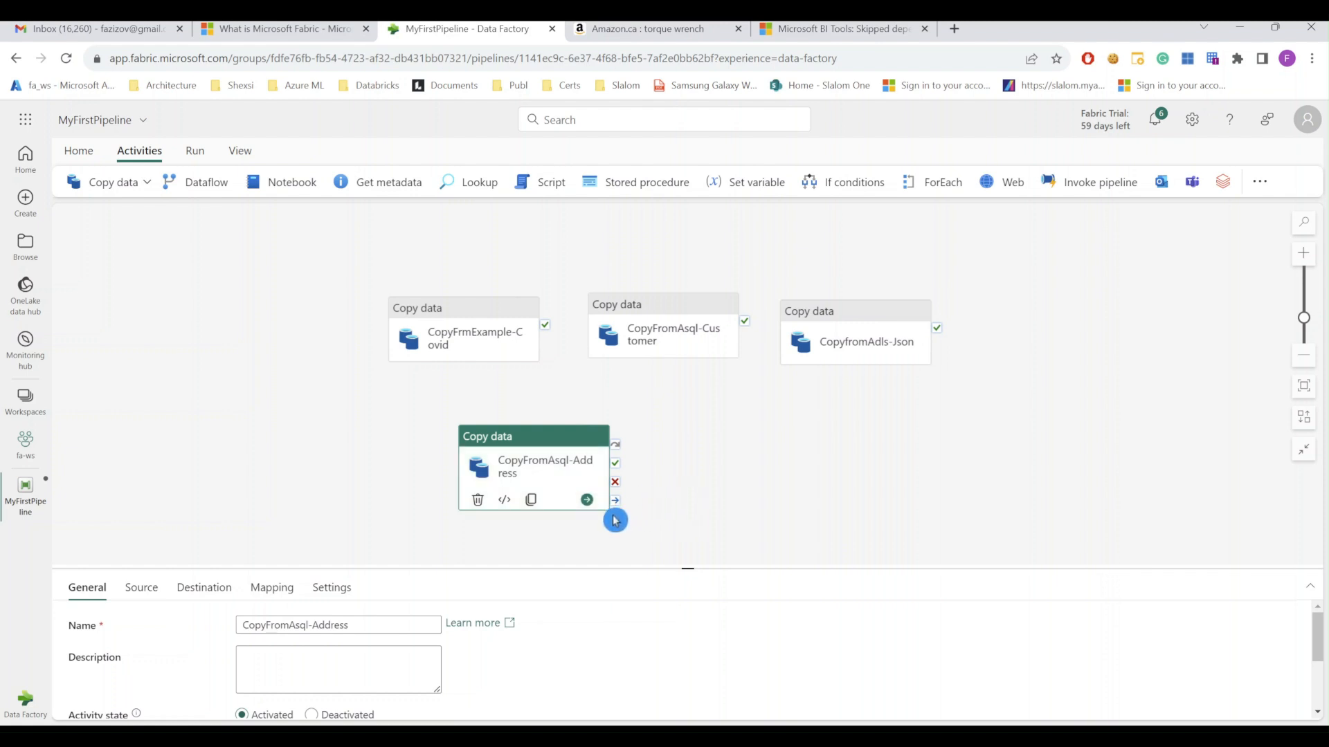
left_click(530, 503)
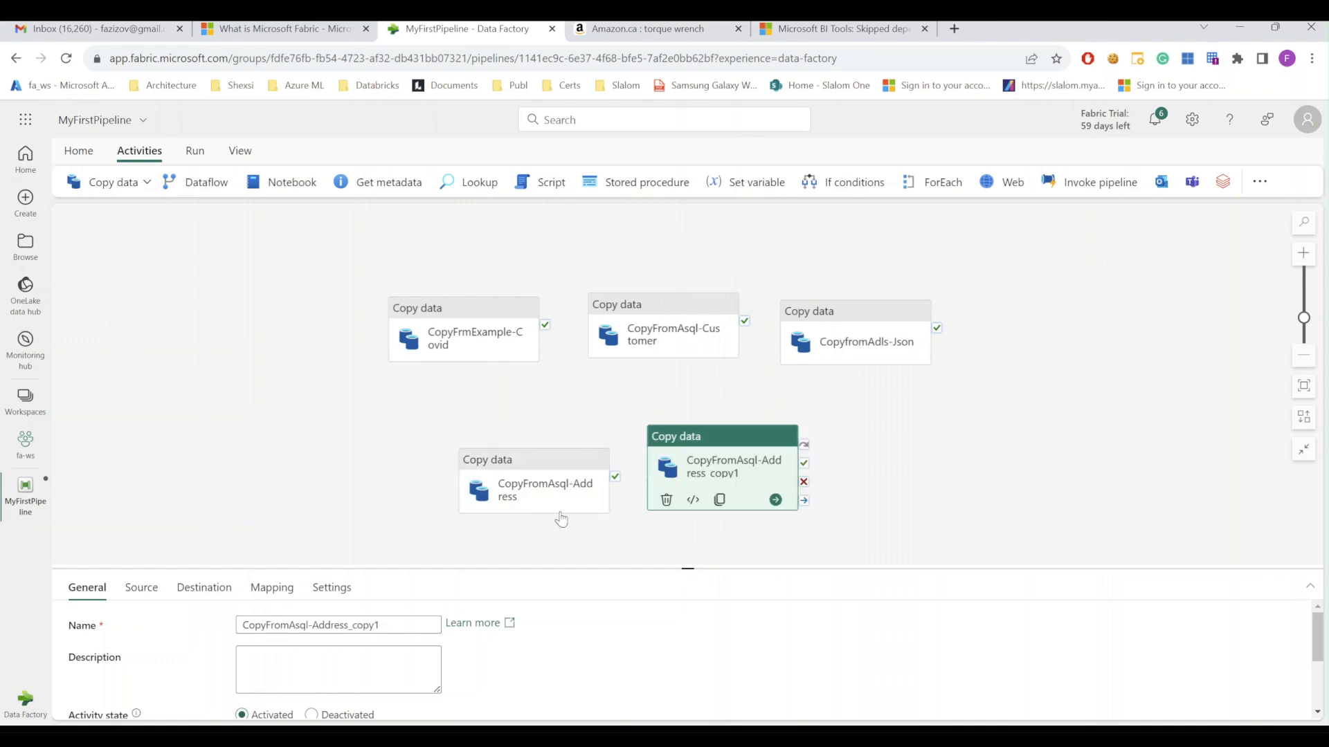
left_click_drag(549, 467, 518, 435)
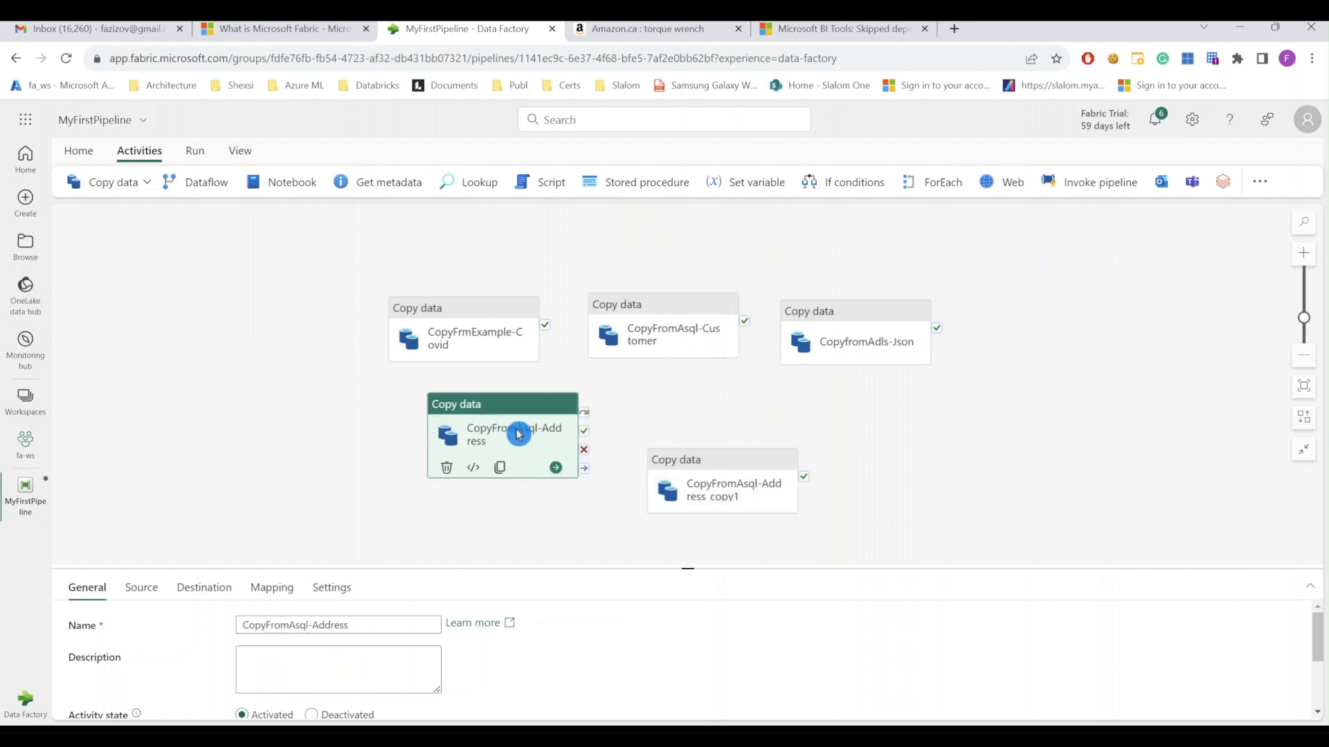
Set the duplicated copy activity's source table to SalesLT.Product.
left_click(745, 506)
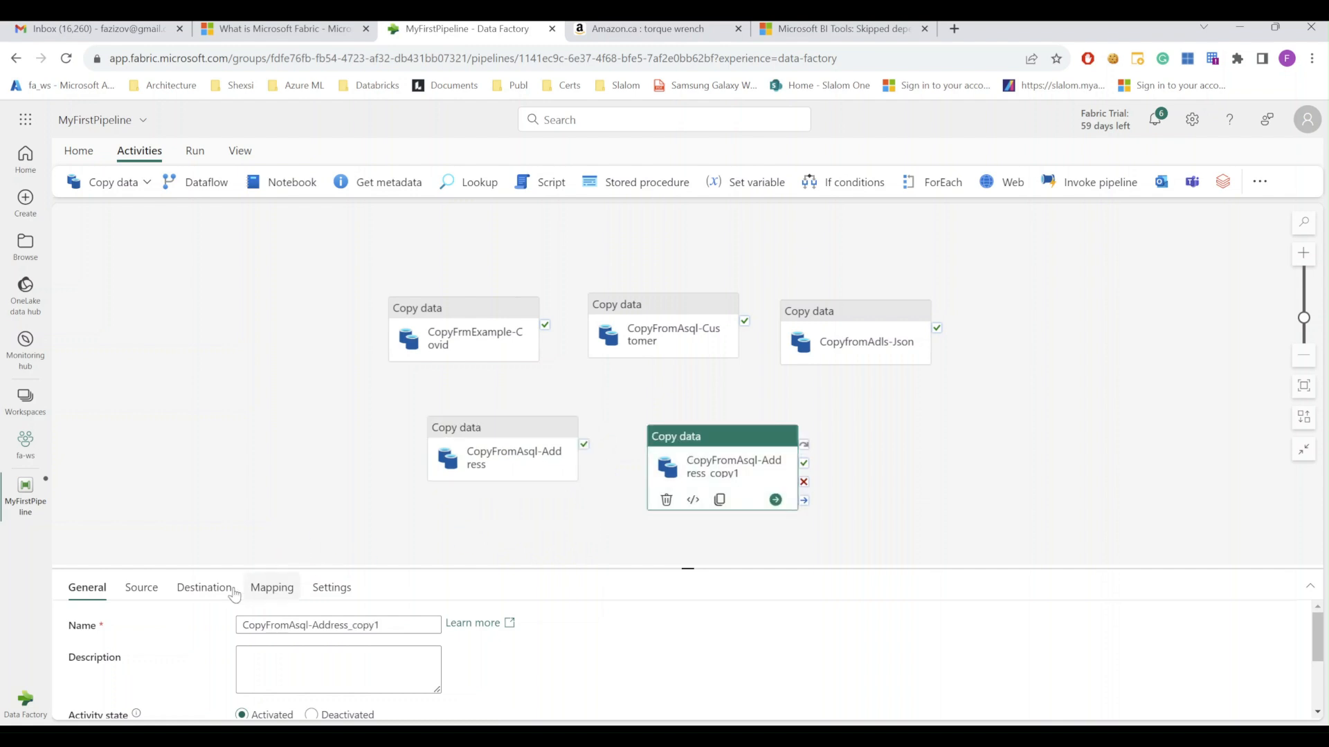
left_click(141, 587)
scroll(413, 640, "down", 3)
left_click(377, 643)
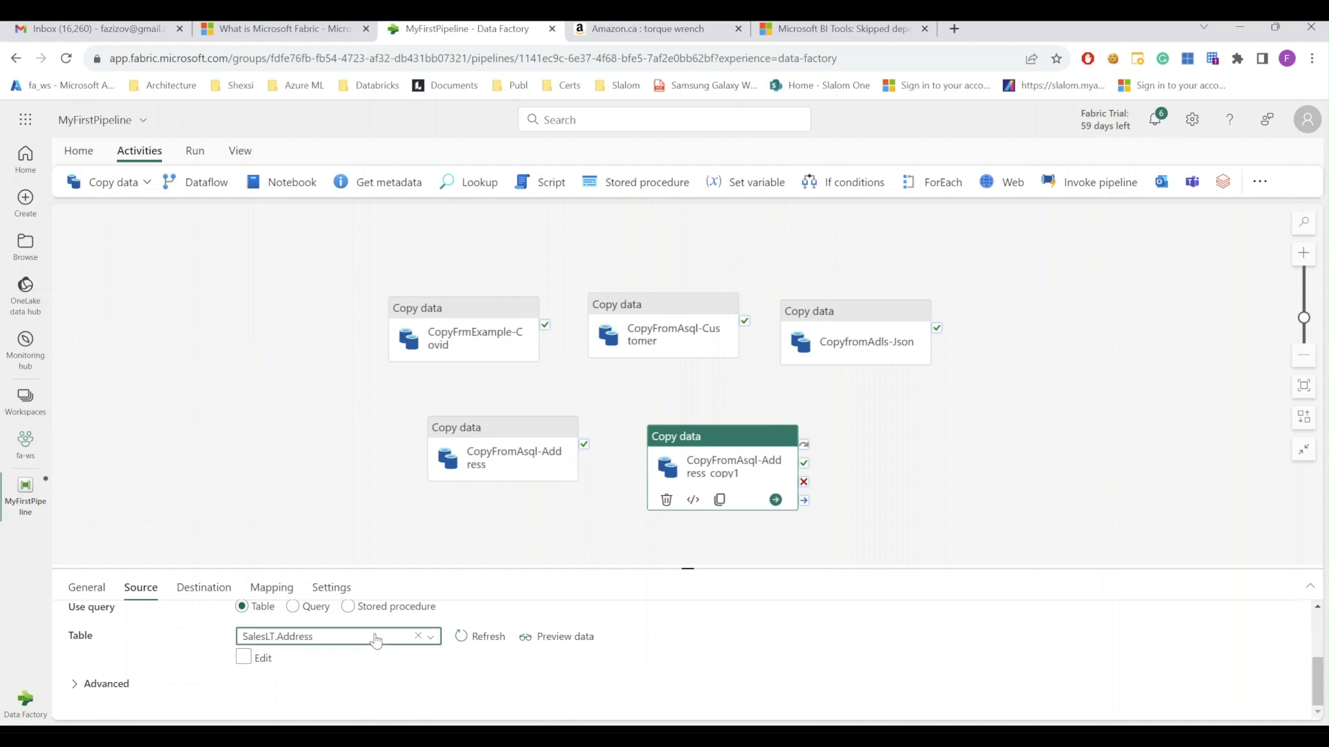
scroll(345, 690, "down", 1)
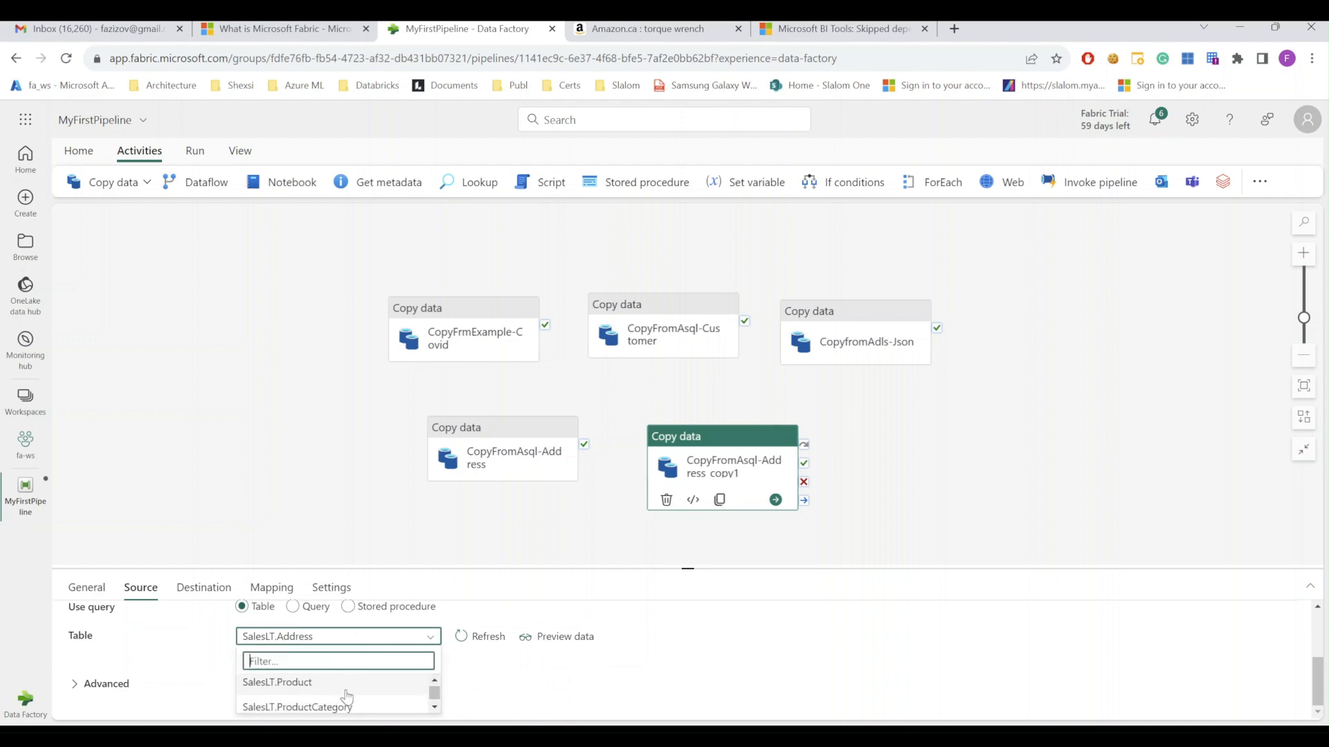
left_click(298, 684)
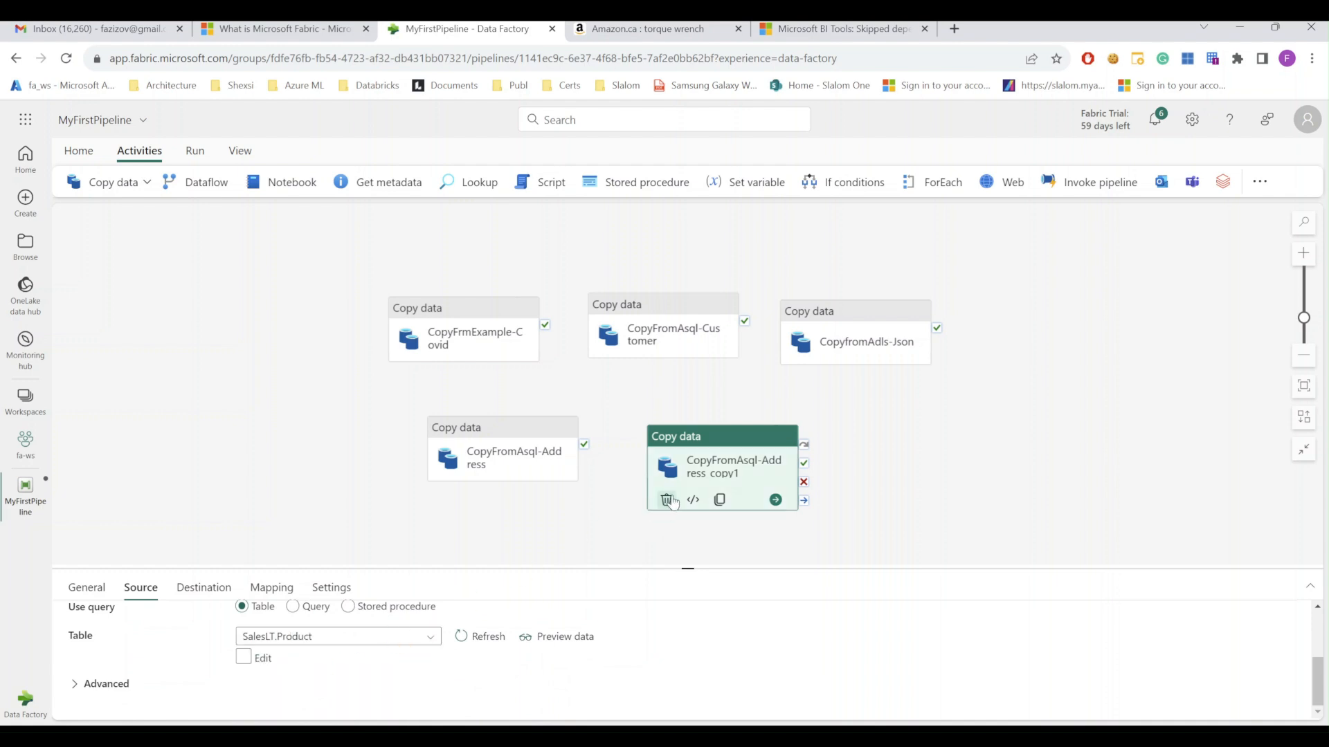
Rename the duplicated copy activity as CopyFromAsql-Product.
left_click(87, 587)
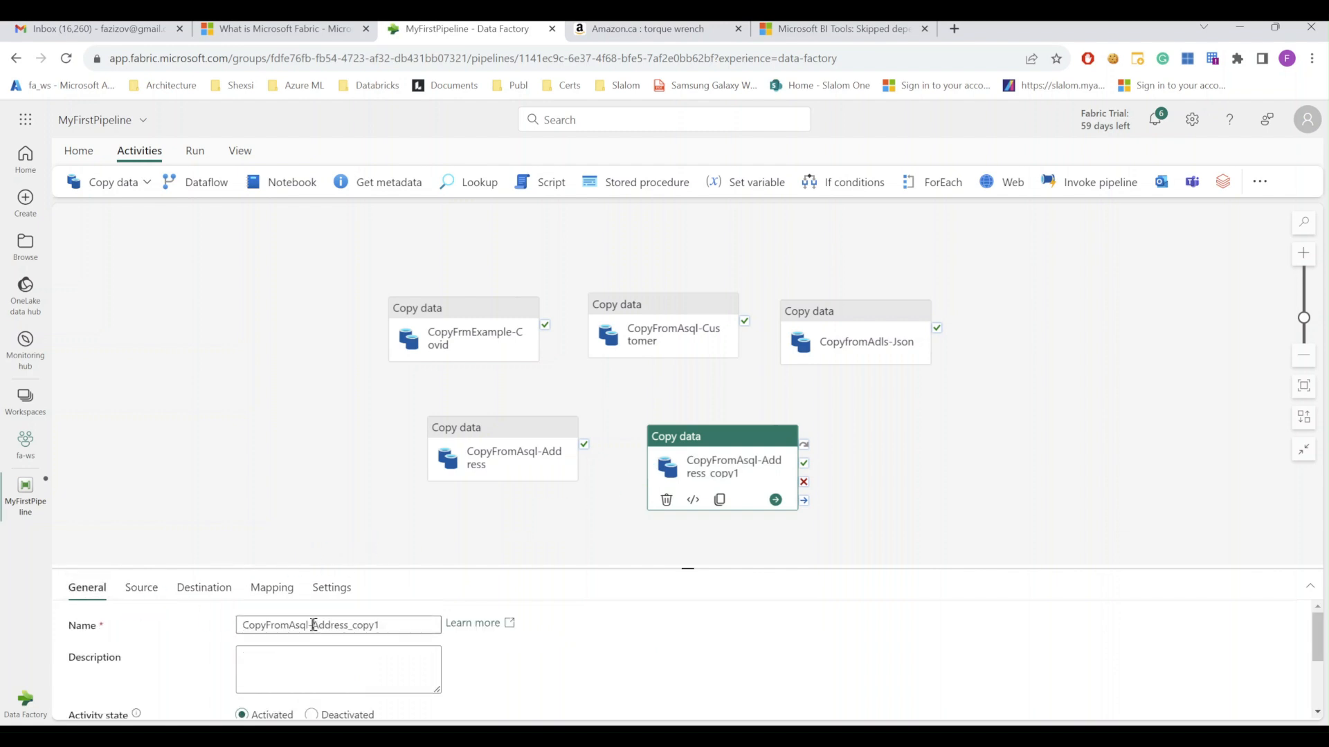
left_click_drag(313, 624, 471, 614)
type("Pro")
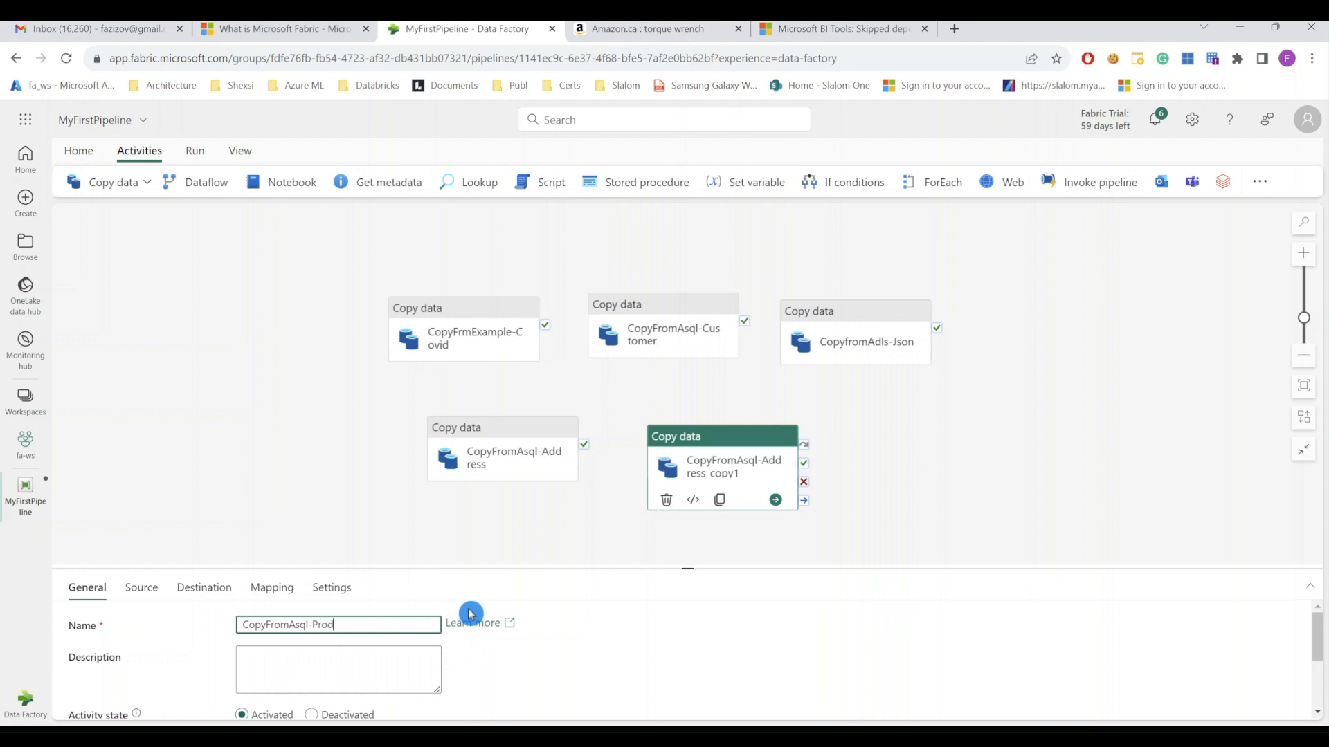
Set the destination table name of the CopyFromAsql-Product activity to Product in the CovidLH lakehouse.
left_click(204, 587)
scroll(376, 700, "down", 1)
left_click_drag(292, 673, 227, 673)
type("Product")
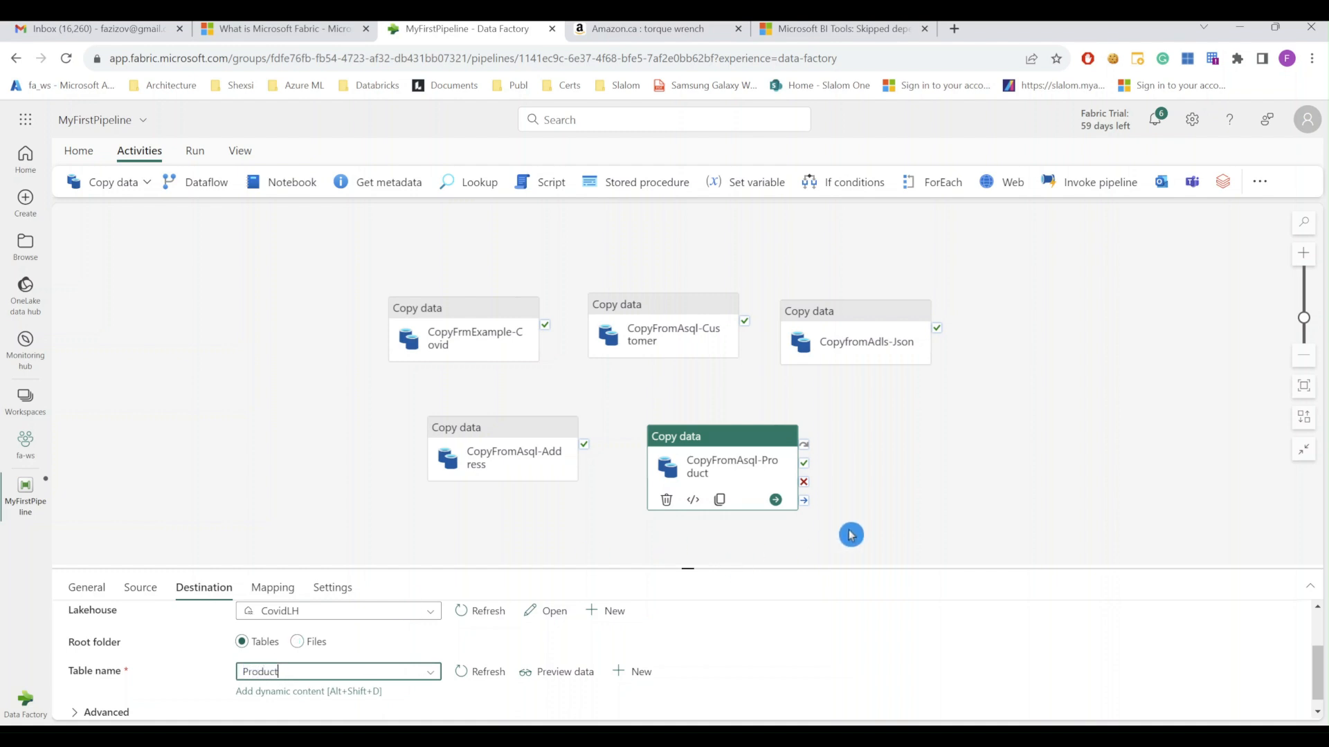
left_click(885, 495)
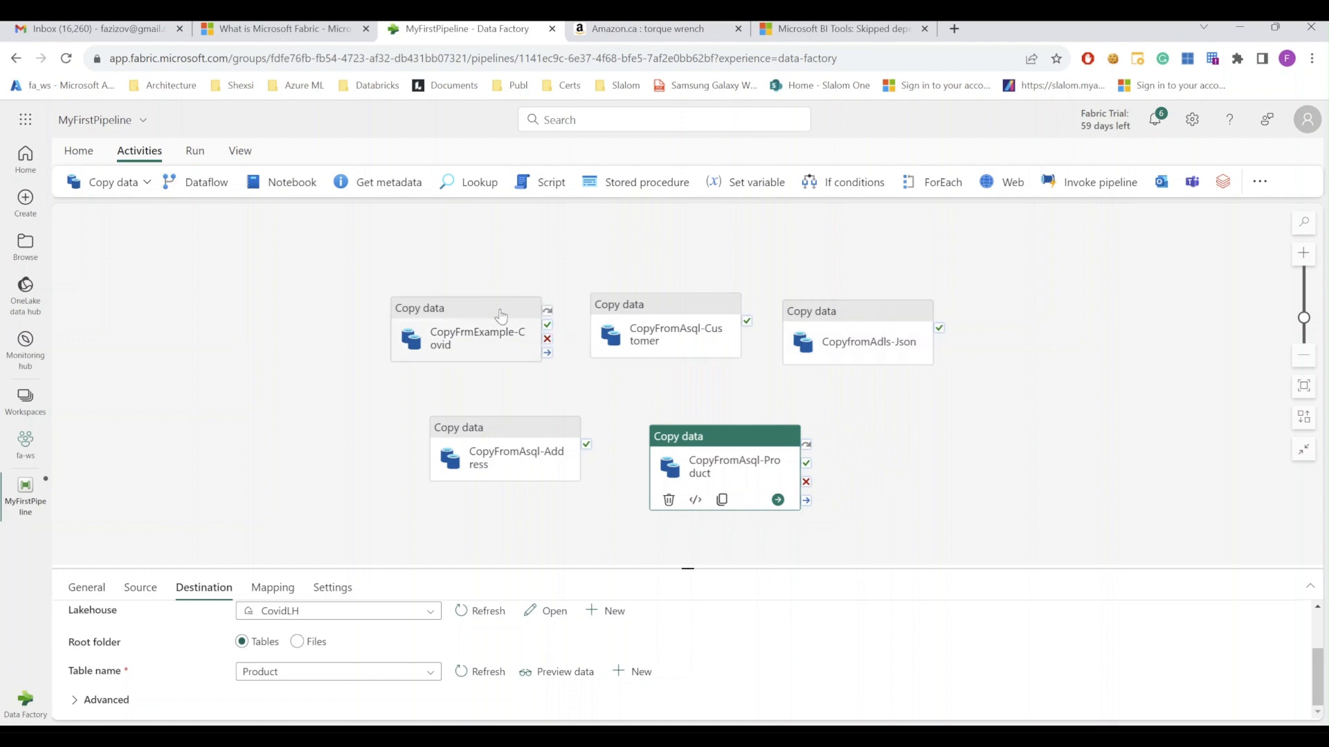
Swap the outer activities so CopyfromAdls-Json starts the layout and CopyFrmExample-Covid sits apart at its far end.
left_click_drag(543, 341, 996, 398)
left_click_drag(893, 341, 432, 325)
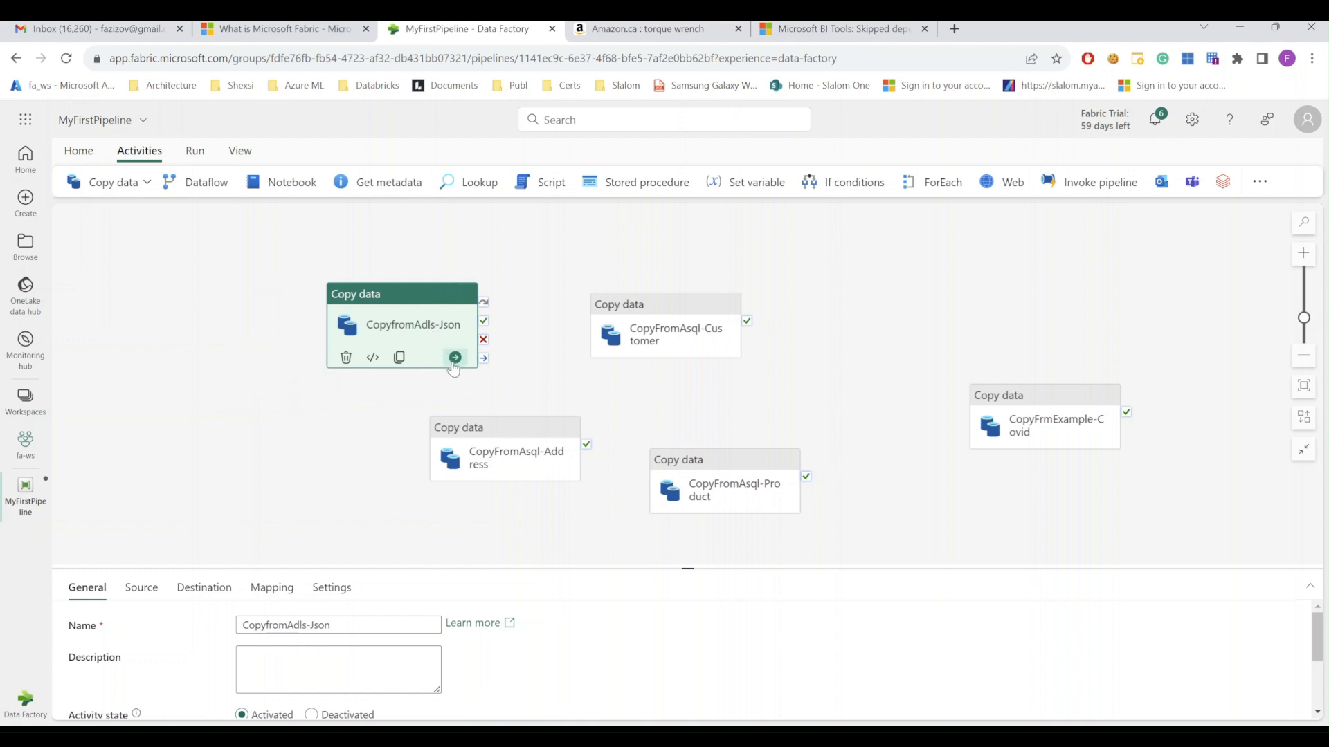
left_click_drag(416, 305, 399, 313)
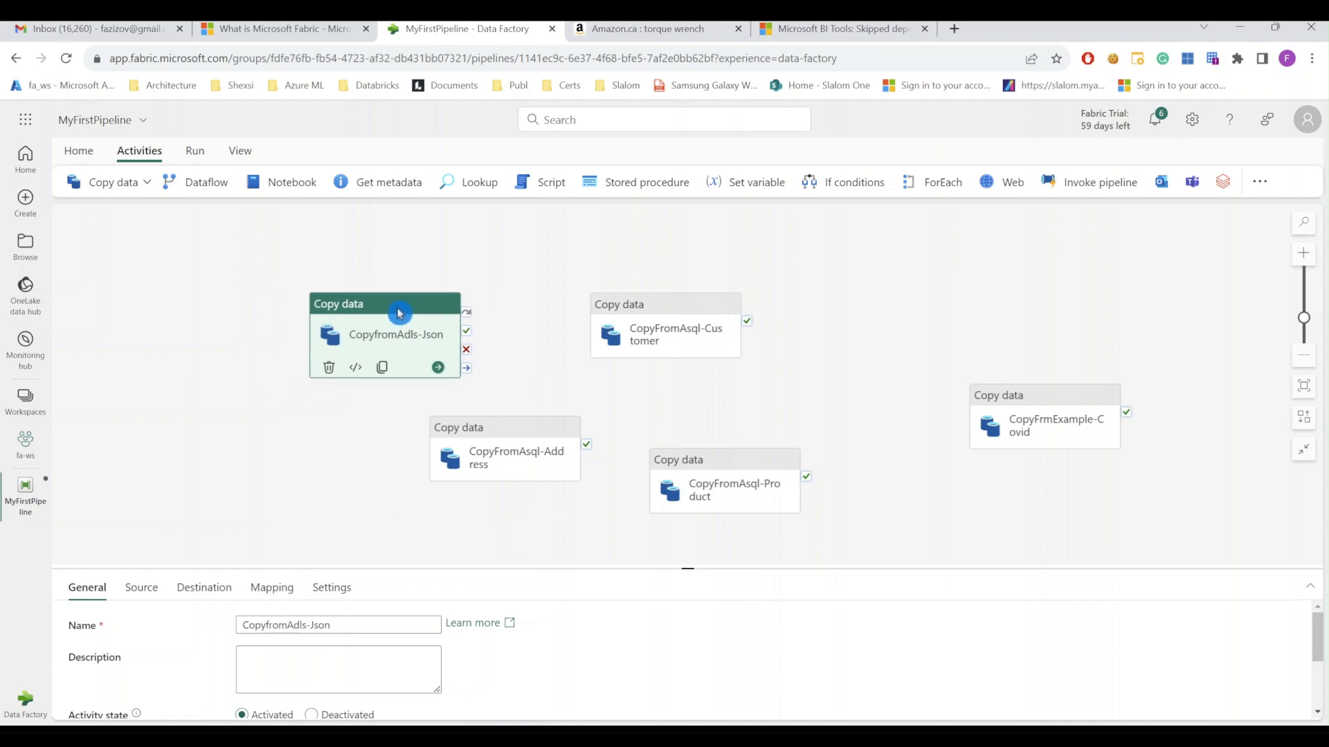
Examine the skip, success, failure and completion outputs on the CopyfromAdls-Json activity.
left_click(469, 309)
left_click(471, 332)
left_click(473, 364)
left_click(473, 371)
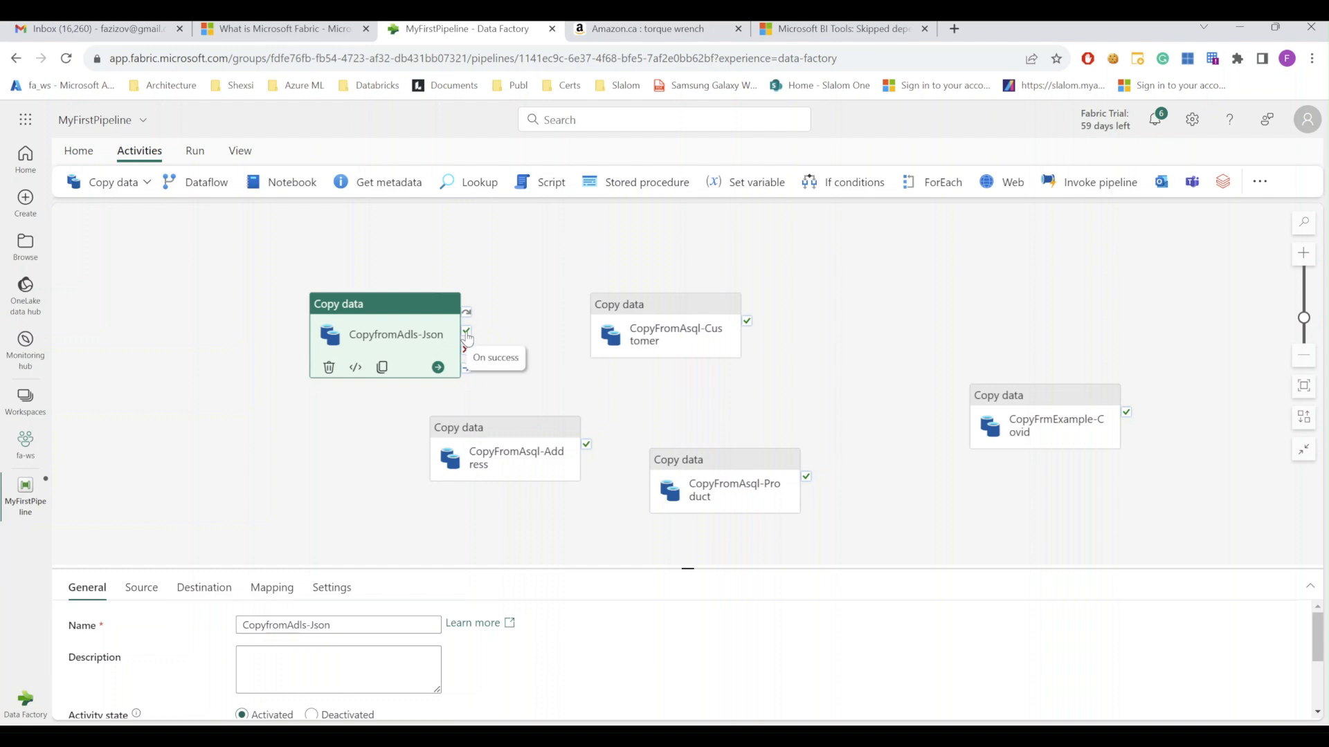
left_click(487, 395)
Move CopyFromAsql-Customer closer to CopyfromAdls-Json and link the two with an On success dependency from CopyfromAdls-Json.
left_click_drag(660, 313, 598, 290)
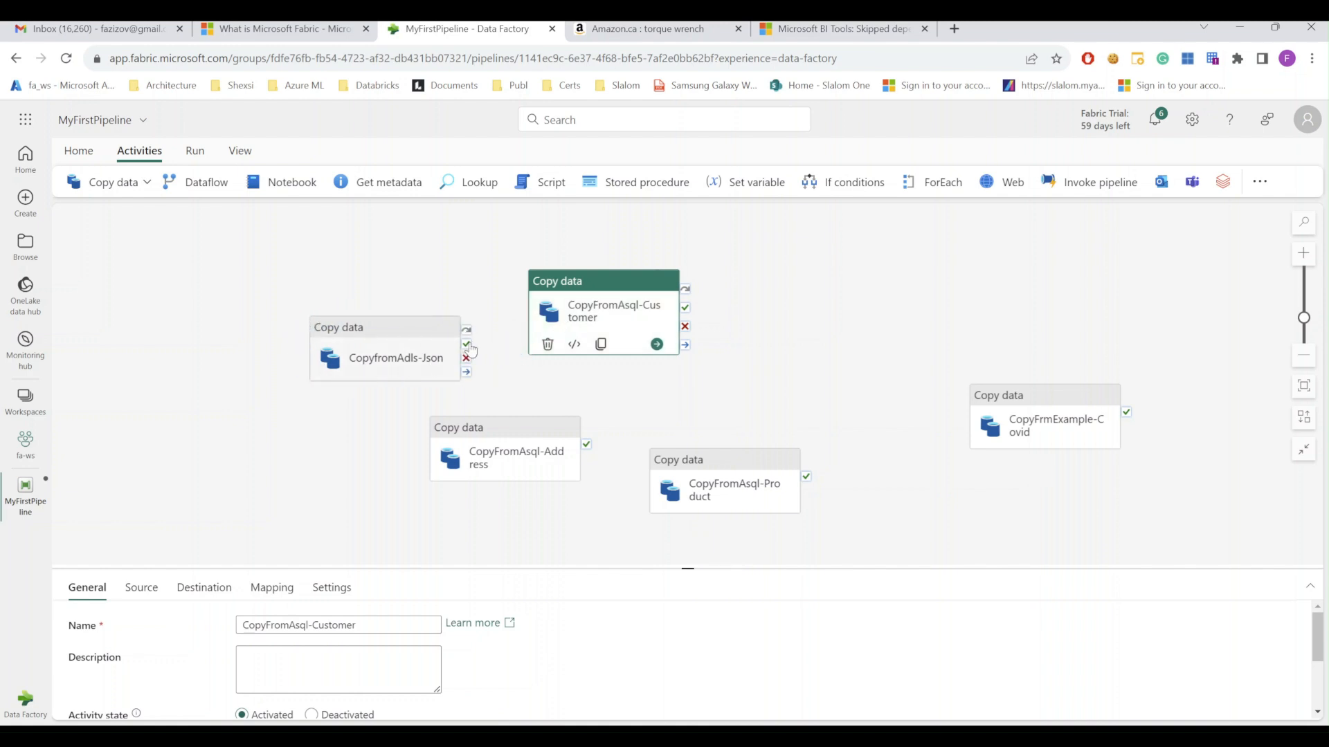
left_click_drag(466, 344, 533, 314)
left_click(554, 375)
left_click(505, 365)
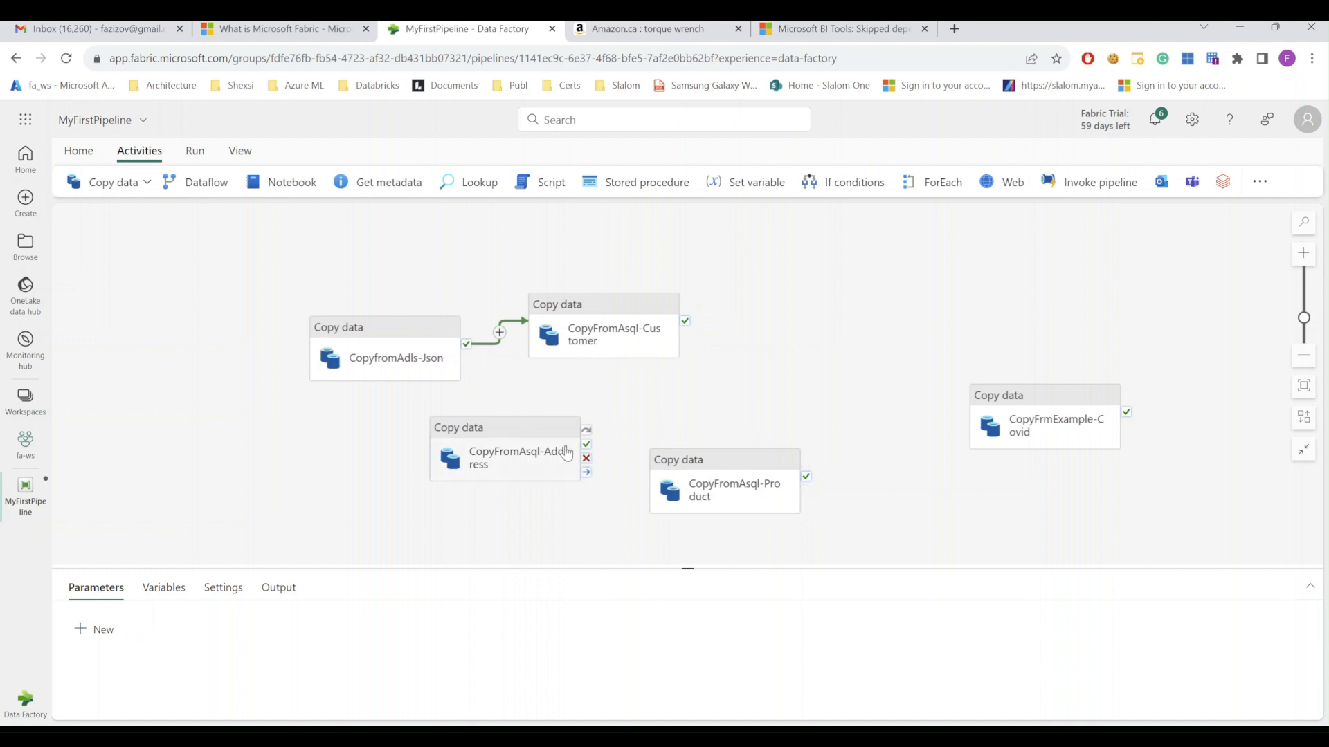
Place CopyFromAsql-Address beneath CopyFromAsql-Customer, clear of CopyFromAsql-Product, and link CopyfromAdls-Json to it with an On fail dependency.
left_click_drag(723, 461, 845, 474)
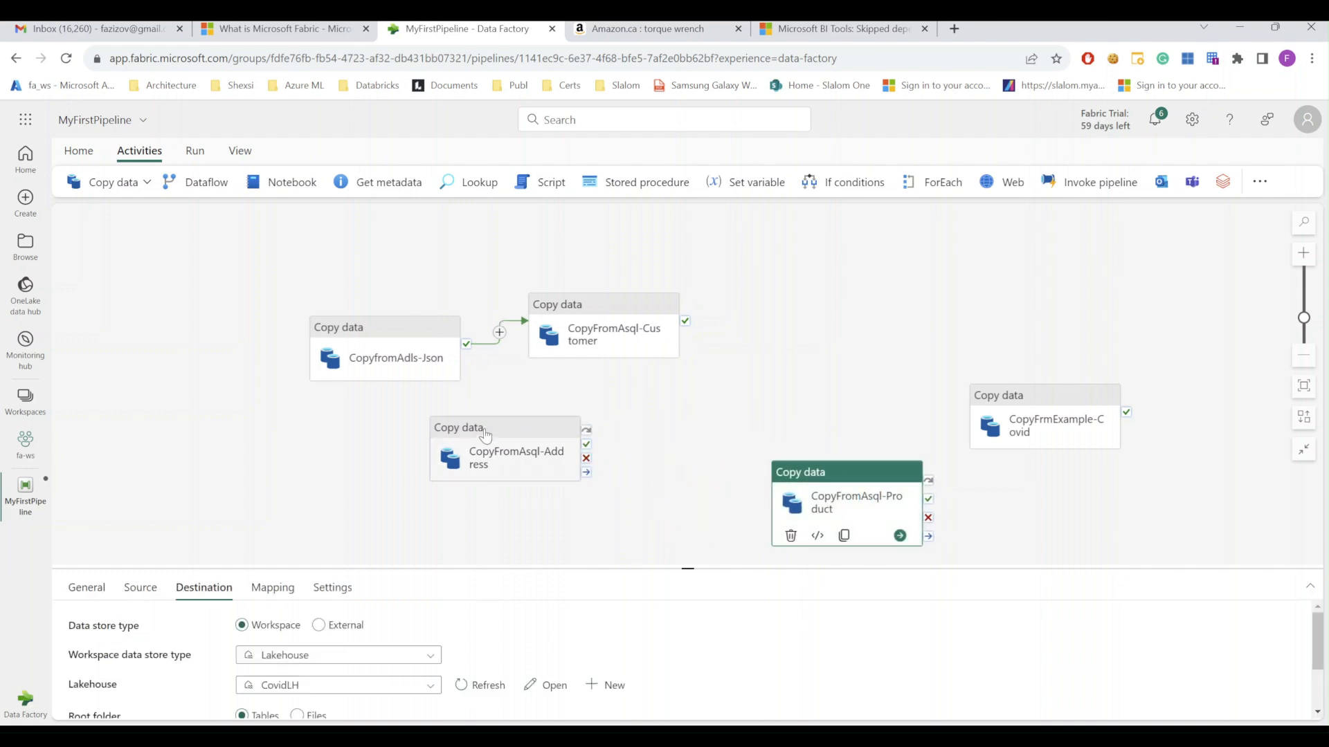
left_click_drag(485, 434, 580, 432)
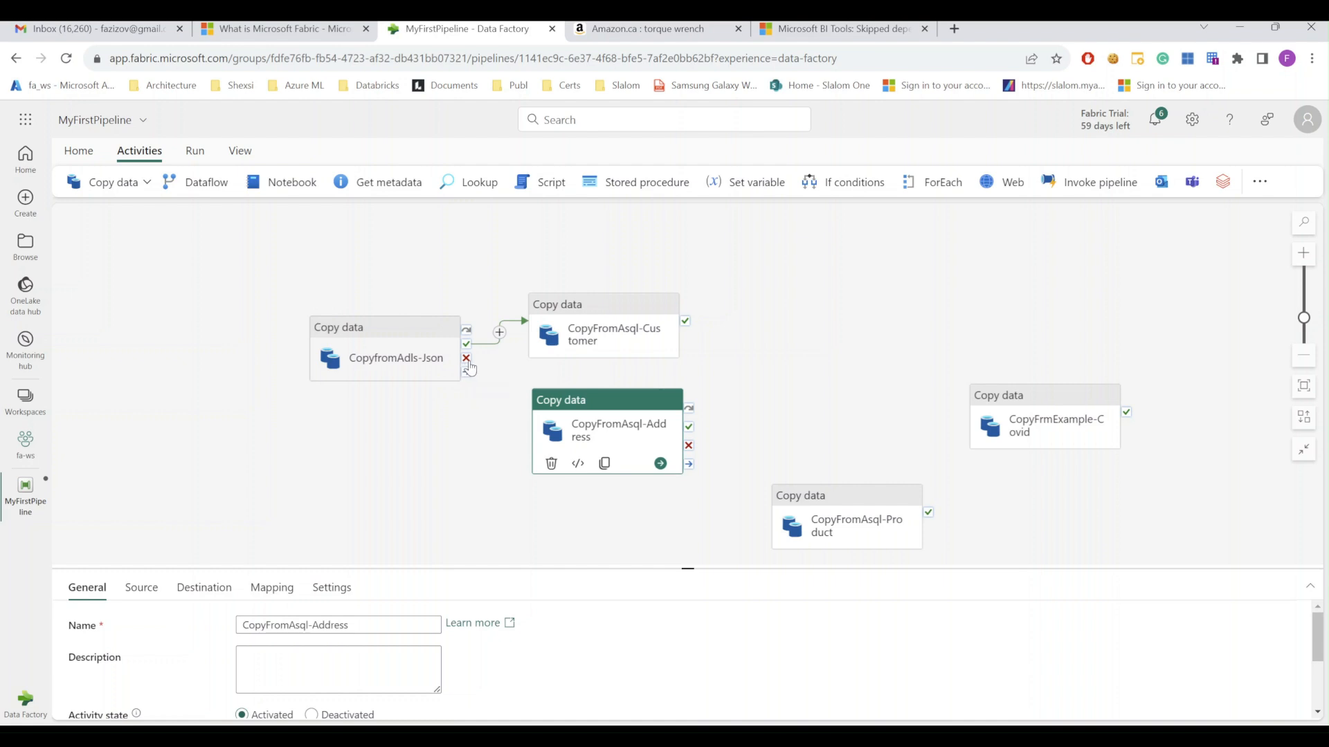
left_click_drag(466, 359, 534, 443)
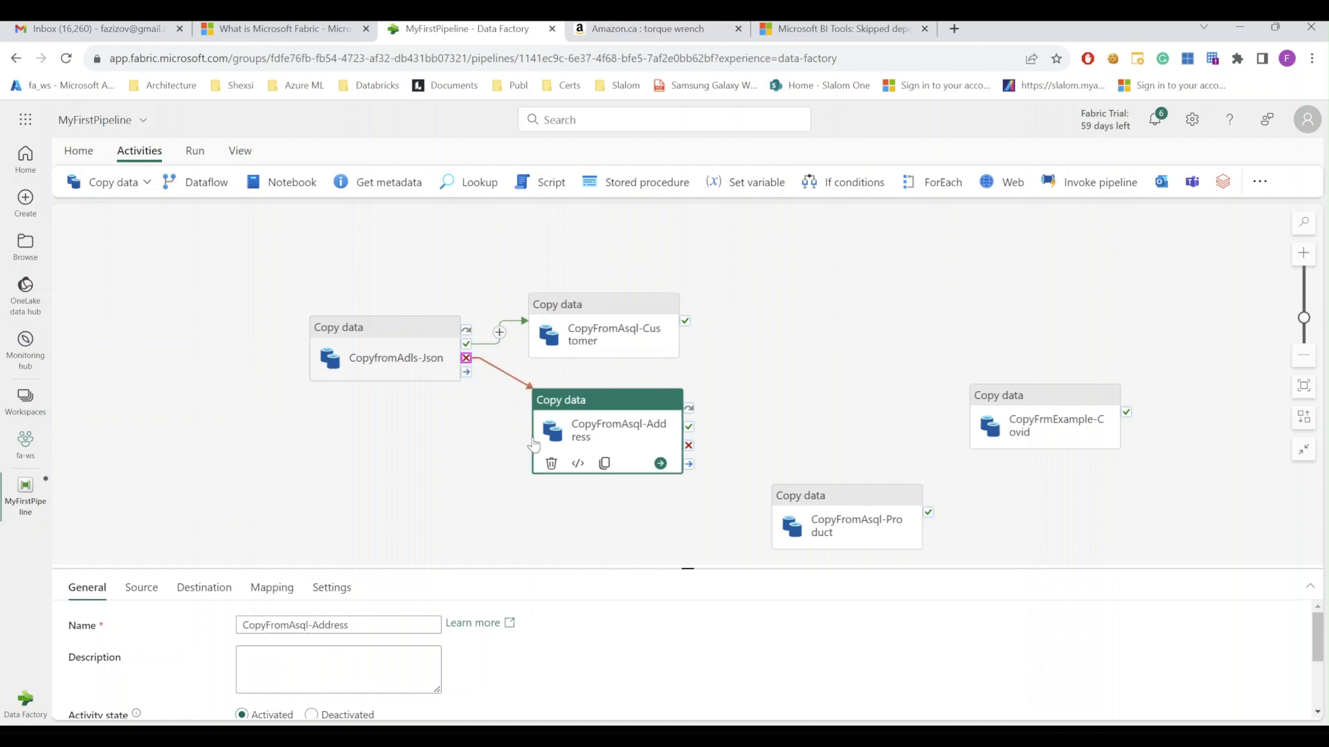
left_click(764, 437)
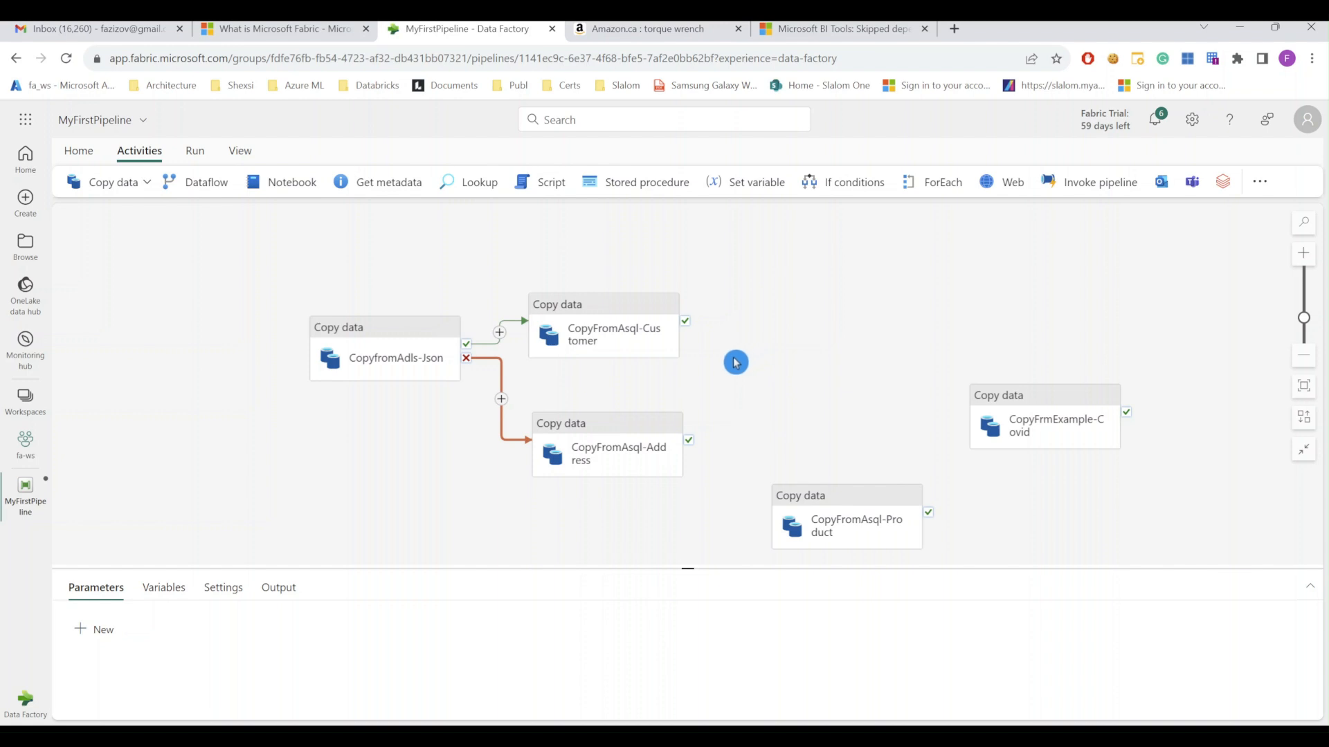
Move CopyFromAsql-Product beside CopyFromAsql-Address and link CopyFromAsql-Address to it with an On skip dependency.
mouse_move(668, 474)
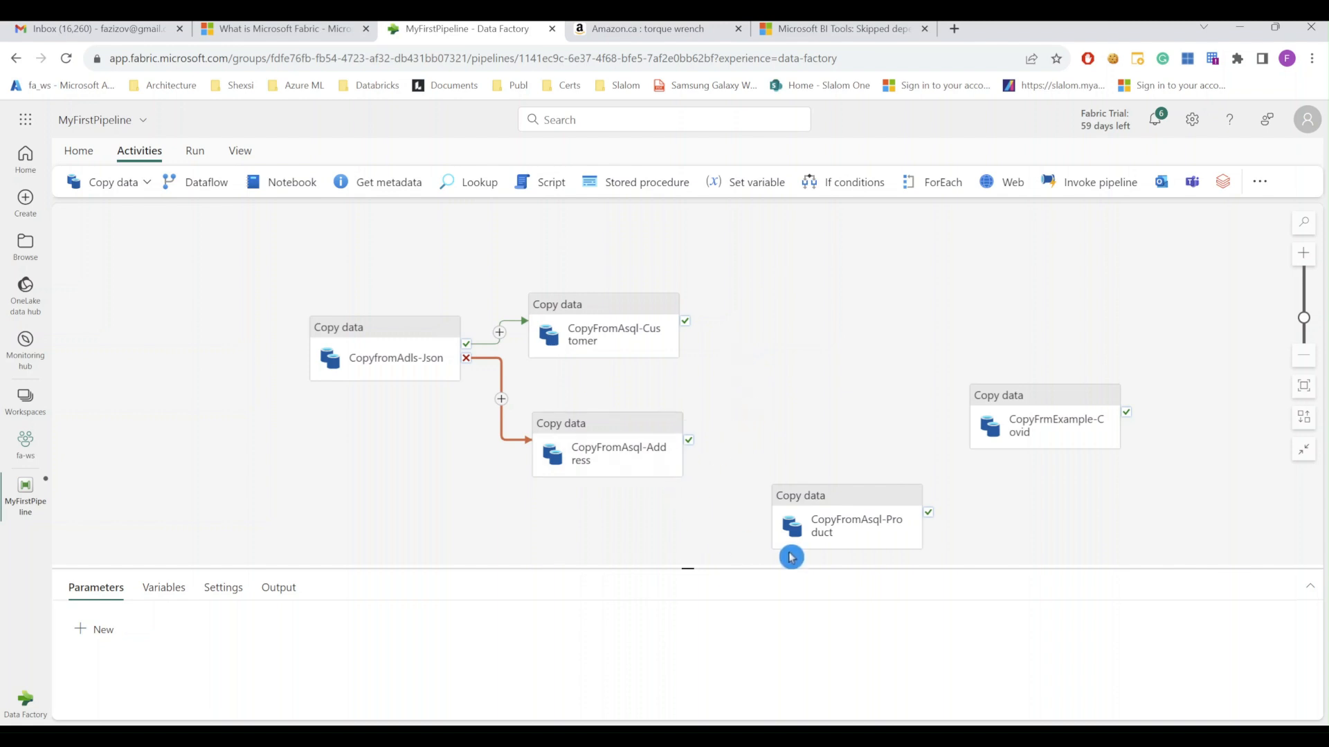
left_click_drag(853, 519, 830, 451)
mouse_move(667, 469)
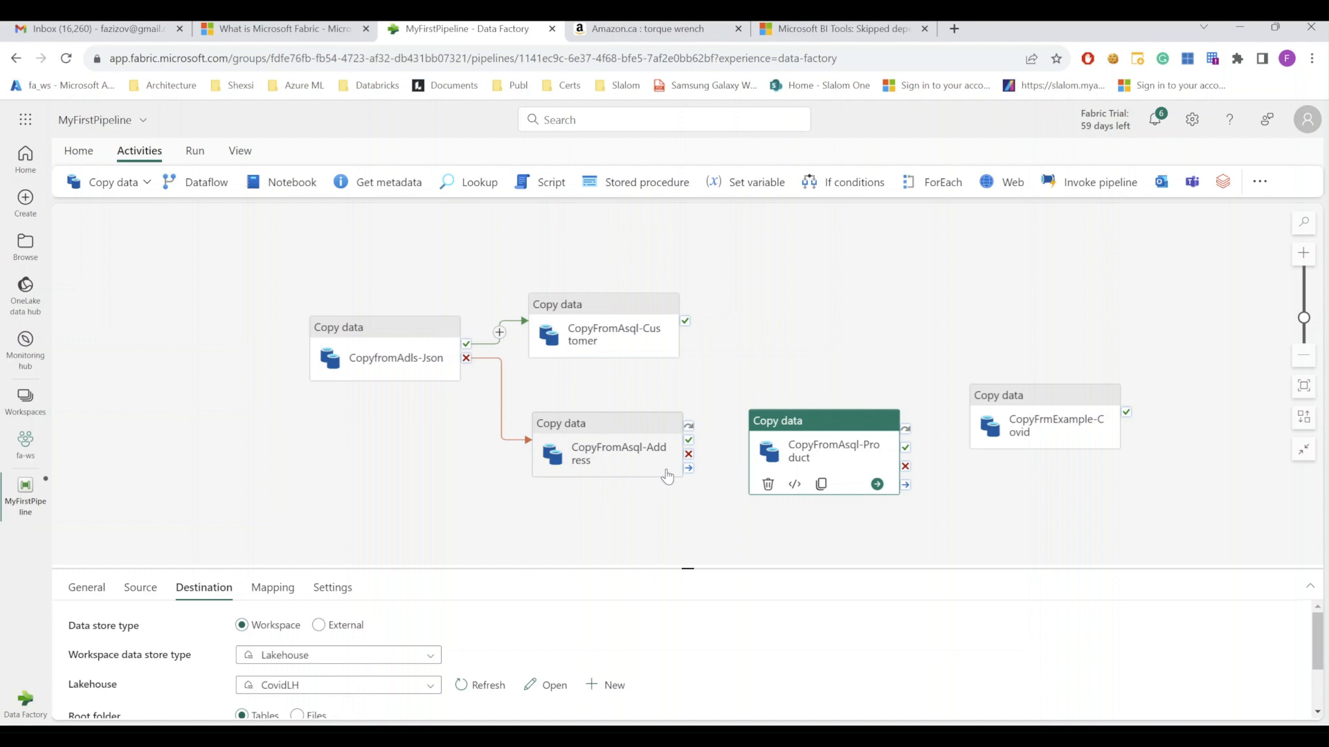
left_click_drag(687, 426, 754, 432)
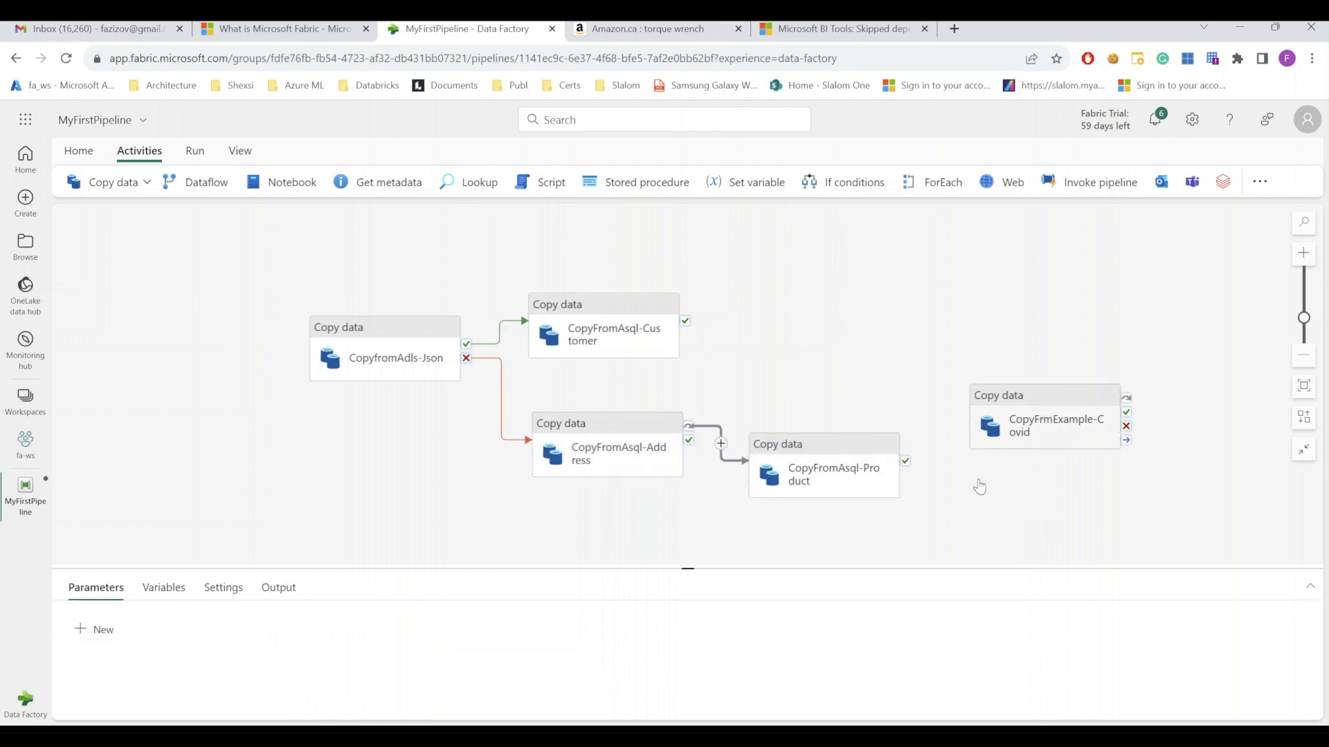
Place CopyFrmExample-Covid beneath CopyFromAsql-Address, link CopyfromAdls-Json to it with an On completion dependency, and space CopyfromAdls-Json farther from its linked activities.
left_click_drag(688, 571, 688, 623)
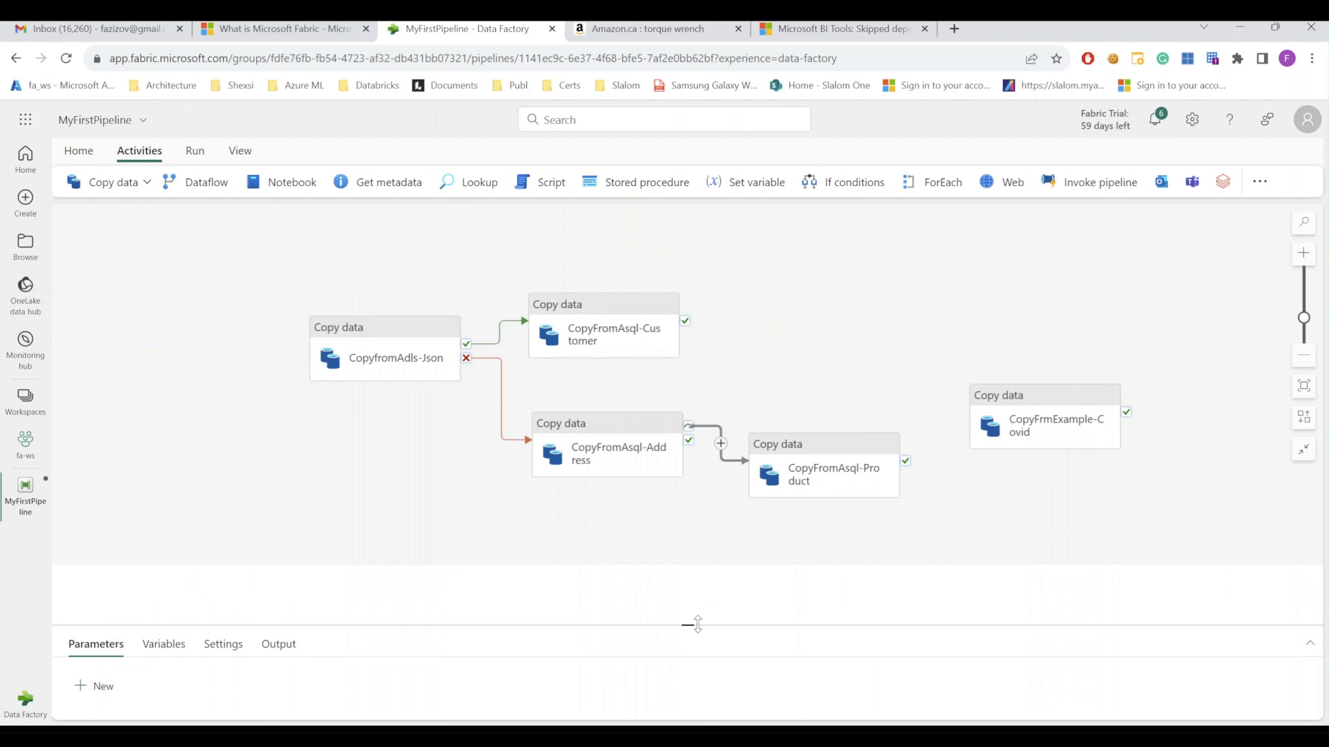
left_click_drag(1021, 424, 603, 545)
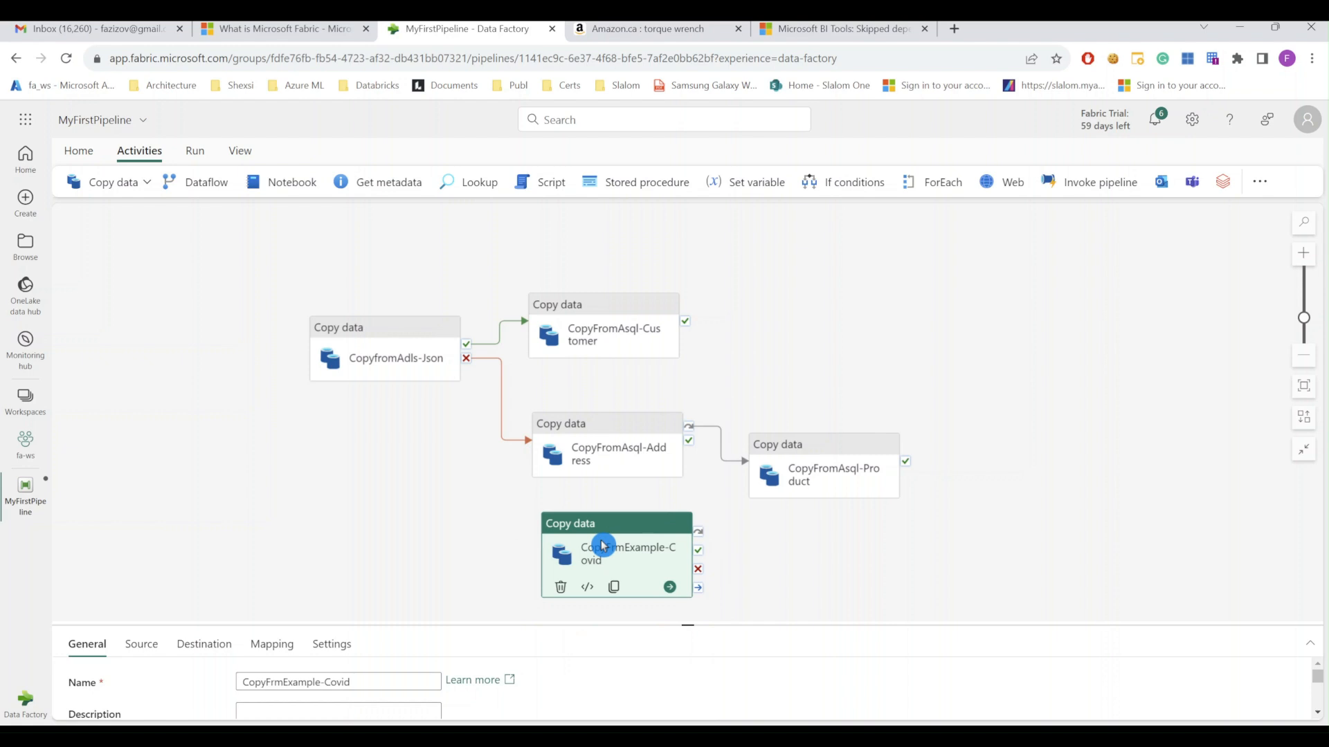
left_click_drag(603, 546, 595, 538)
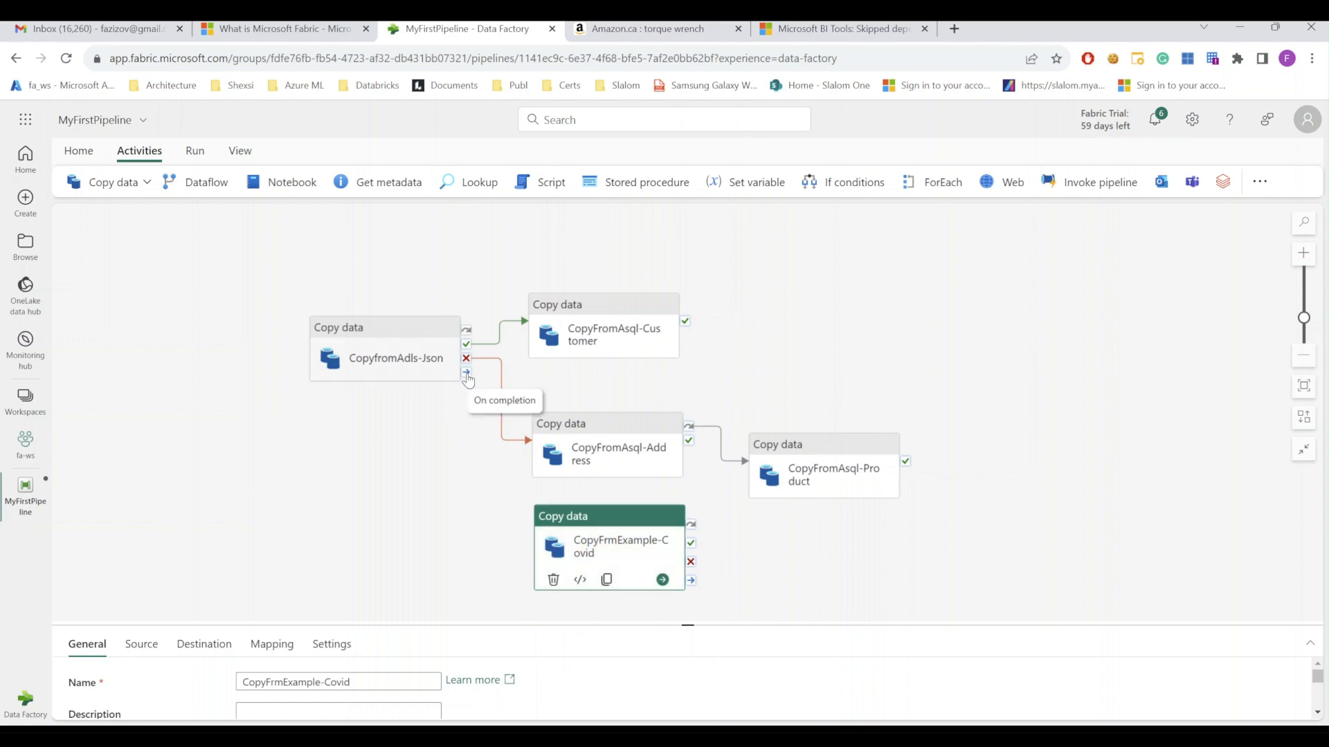
left_click_drag(467, 374, 540, 568)
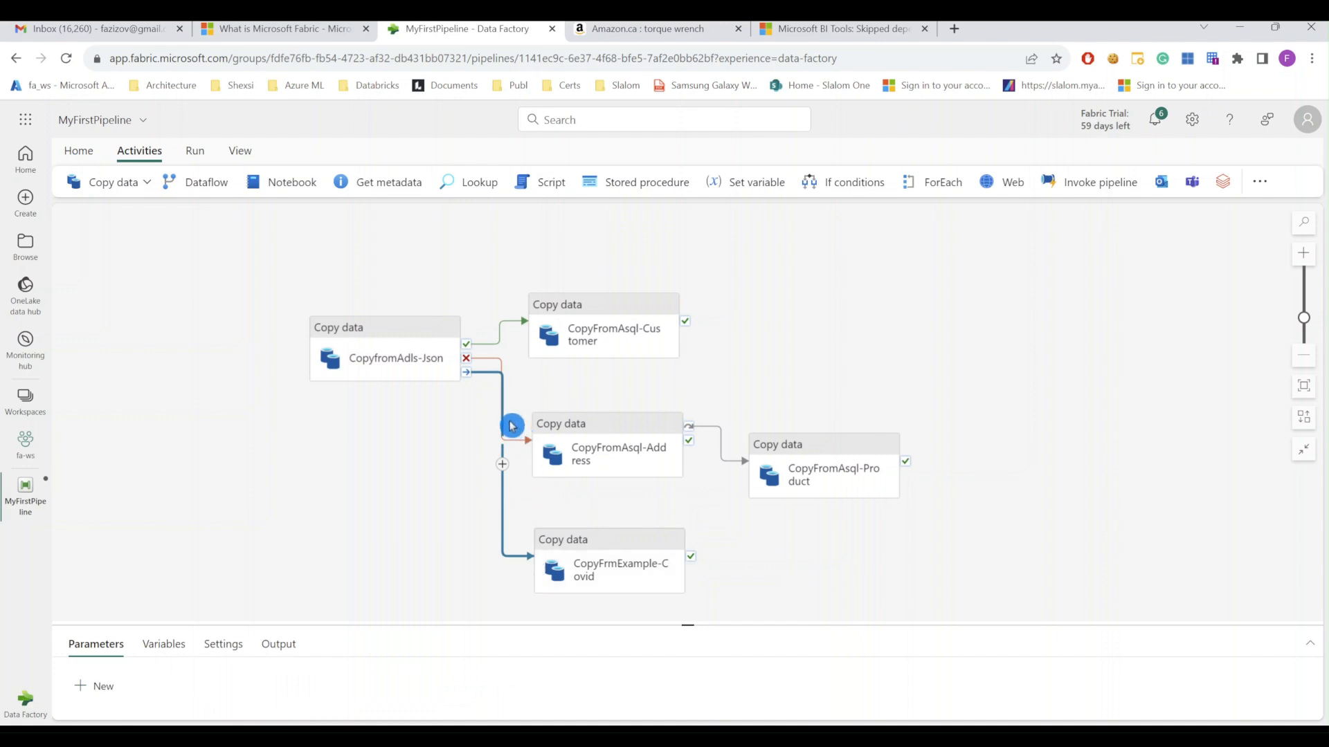
left_click(386, 361)
left_click_drag(387, 361, 368, 396)
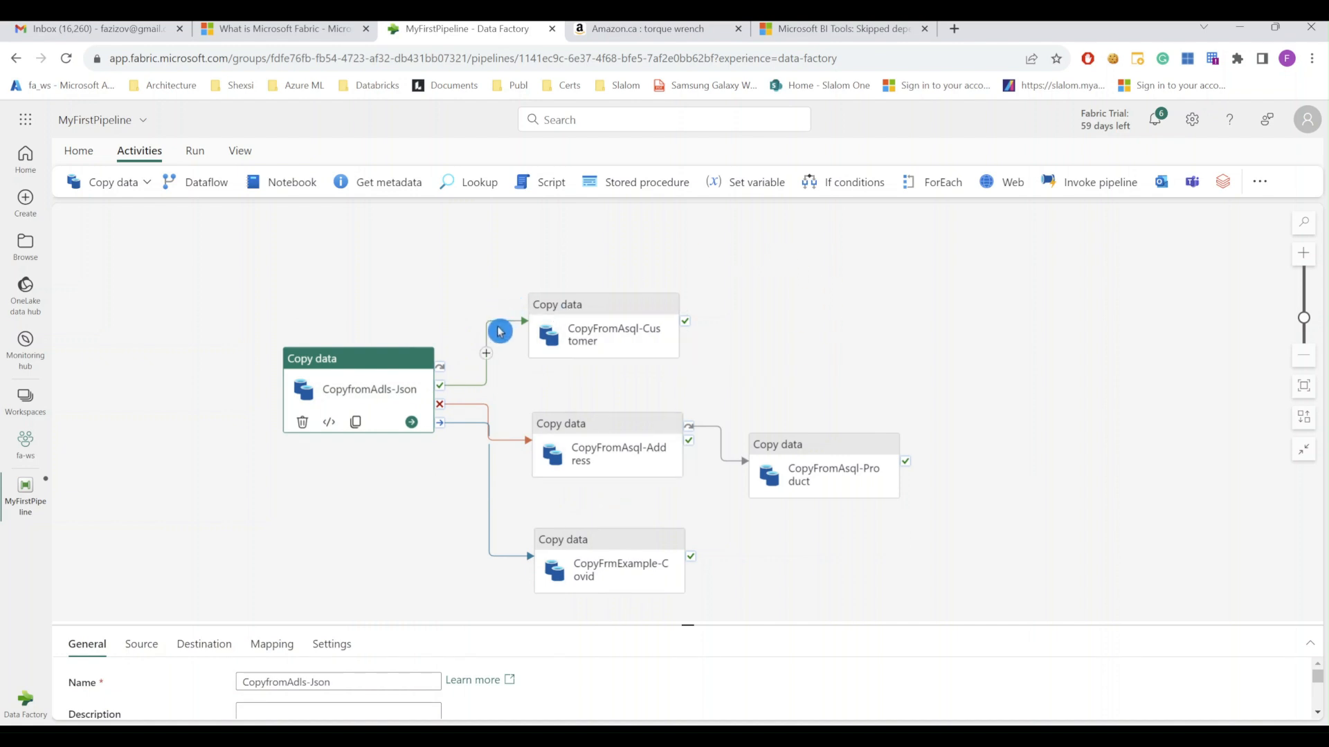
Save the pipeline and run it, checking the status of each activity along the dependency paths.
left_click(85, 152)
left_click(73, 182)
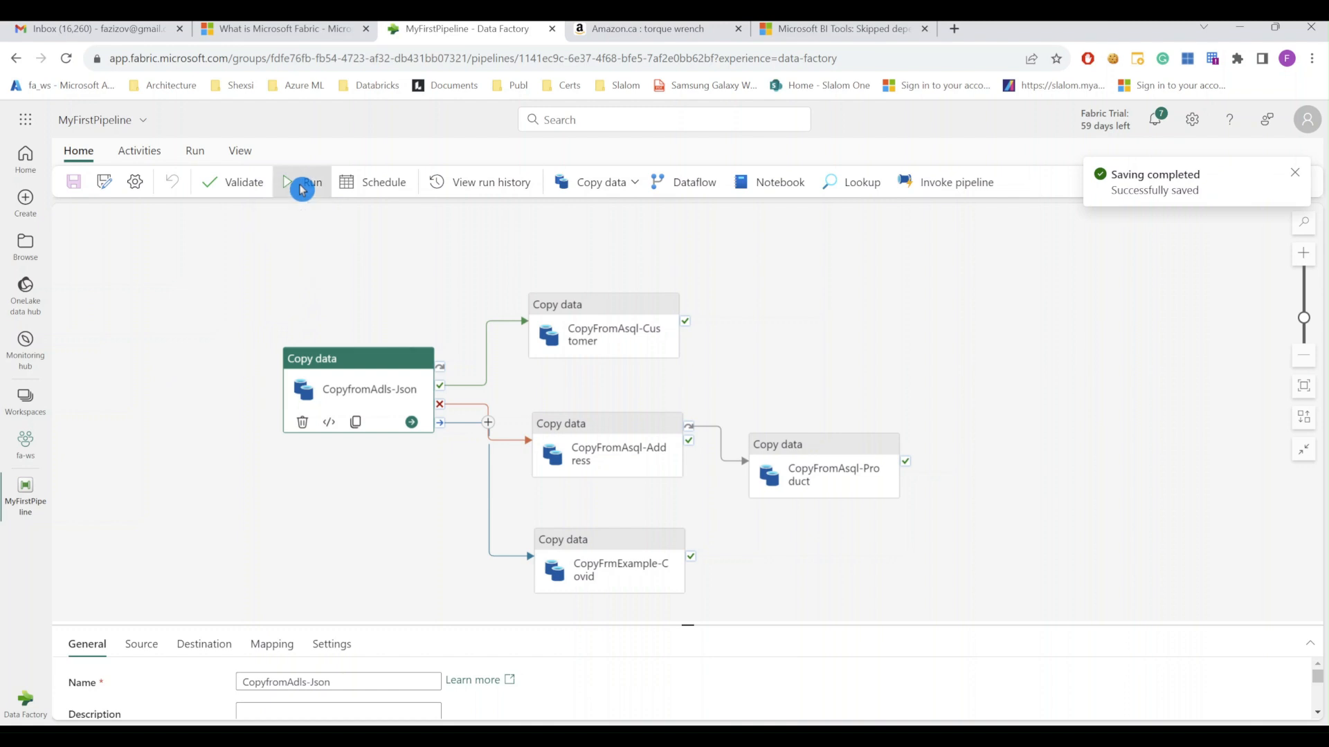
left_click(302, 186)
left_click(356, 356)
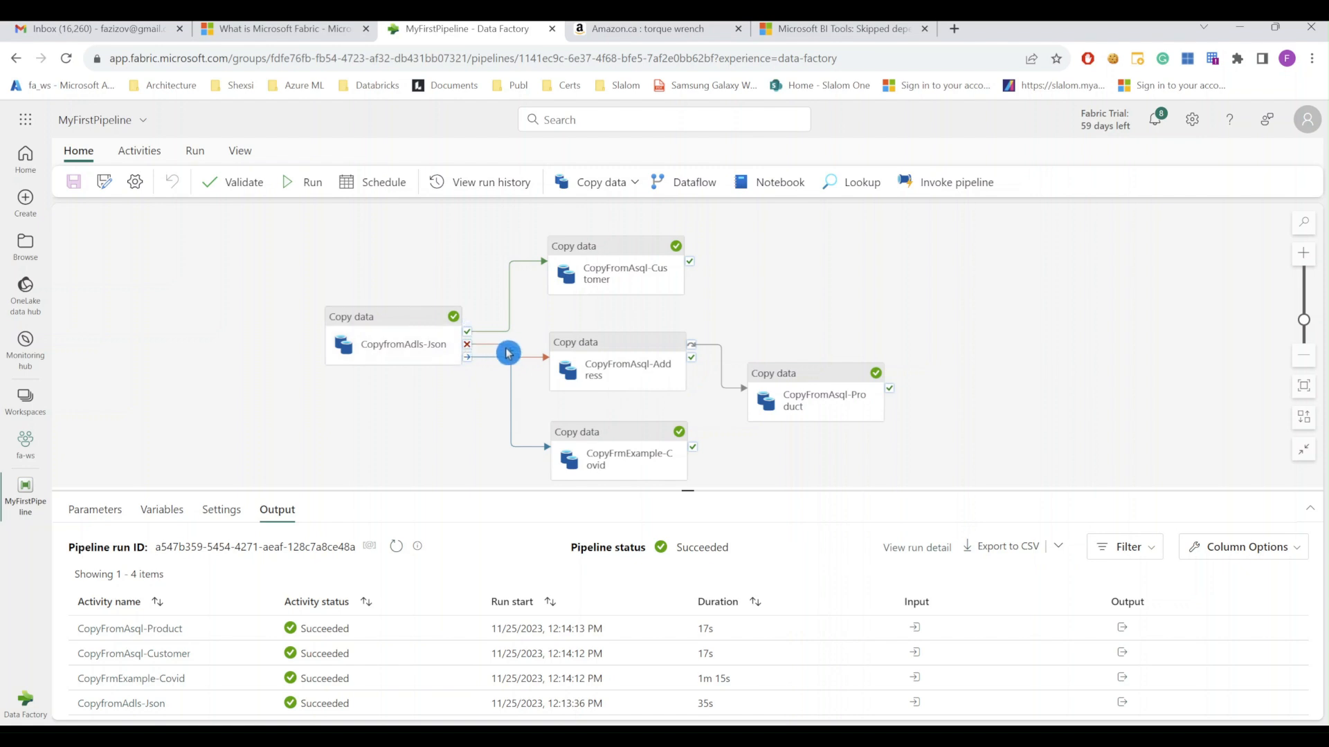
left_click_drag(542, 364, 546, 365)
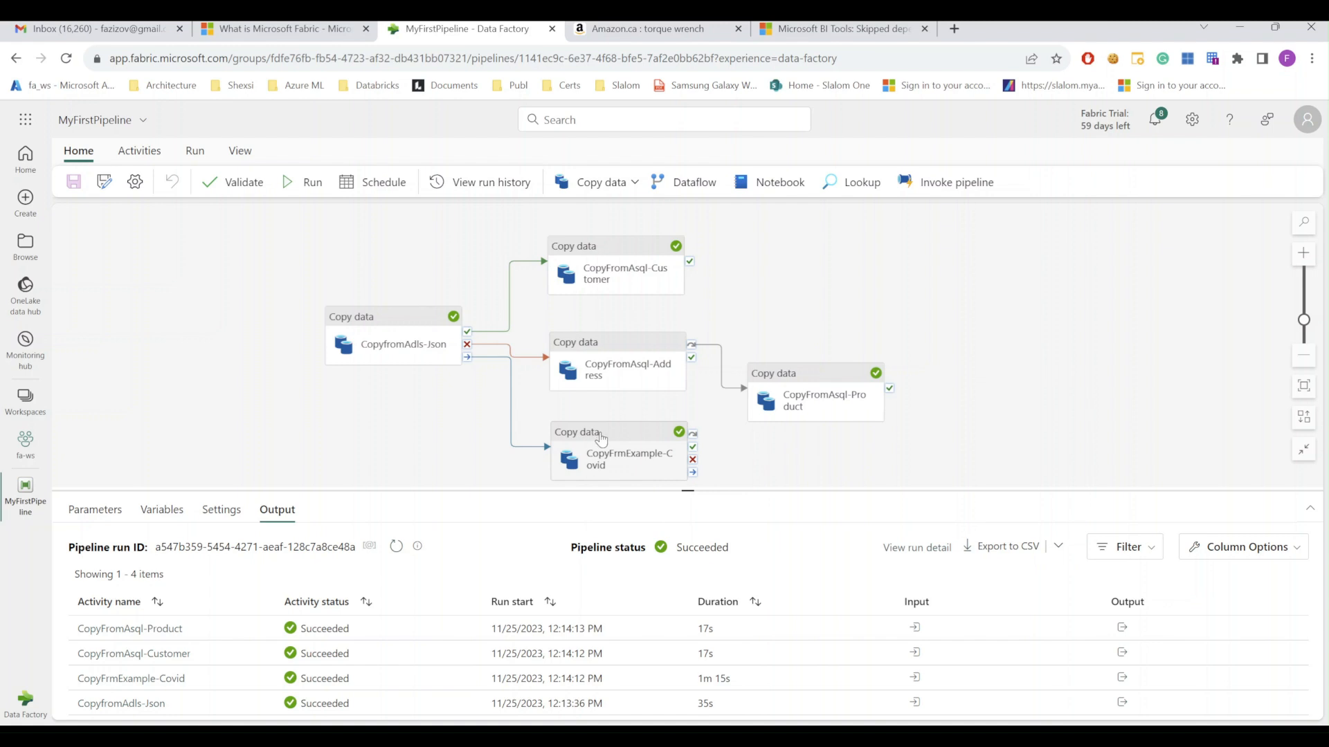
left_click(506, 455)
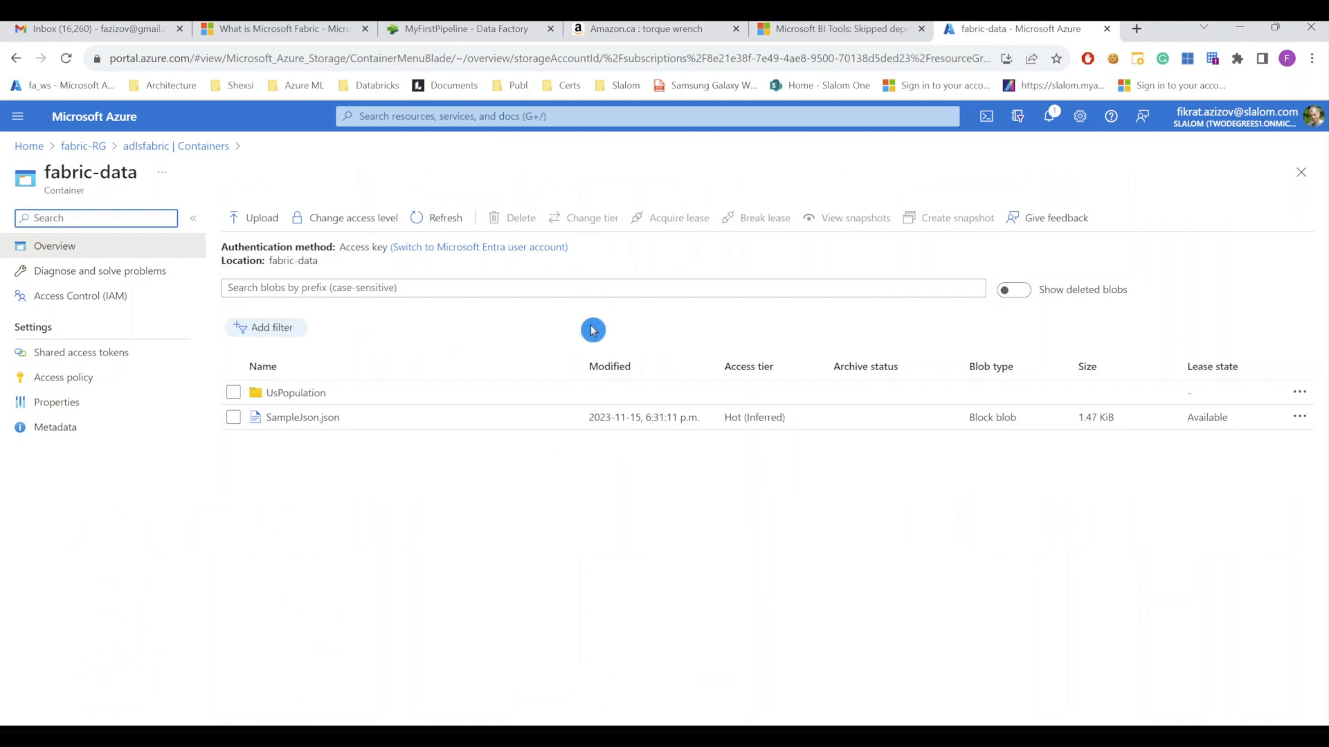
Switch to the Azure portal and delete the SampleJson.json blob from the fabric-data container.
left_click(233, 418)
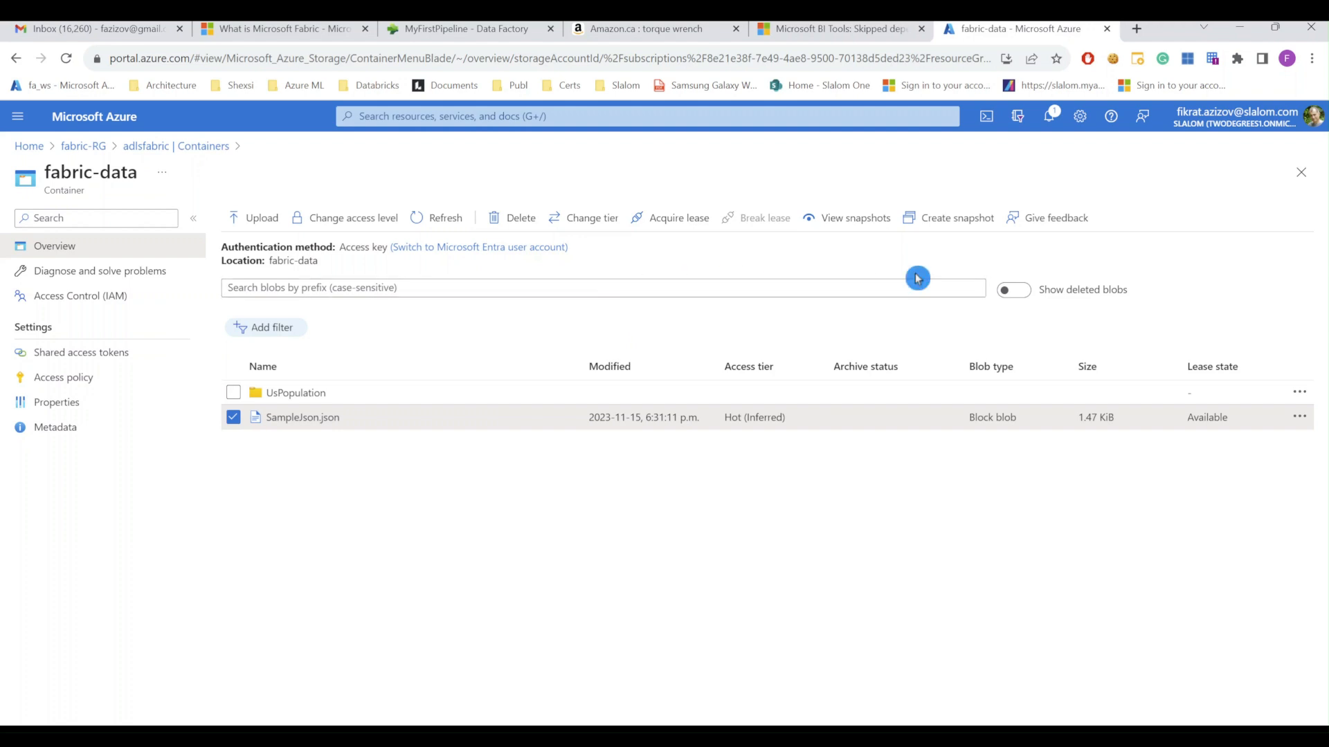
left_click(515, 218)
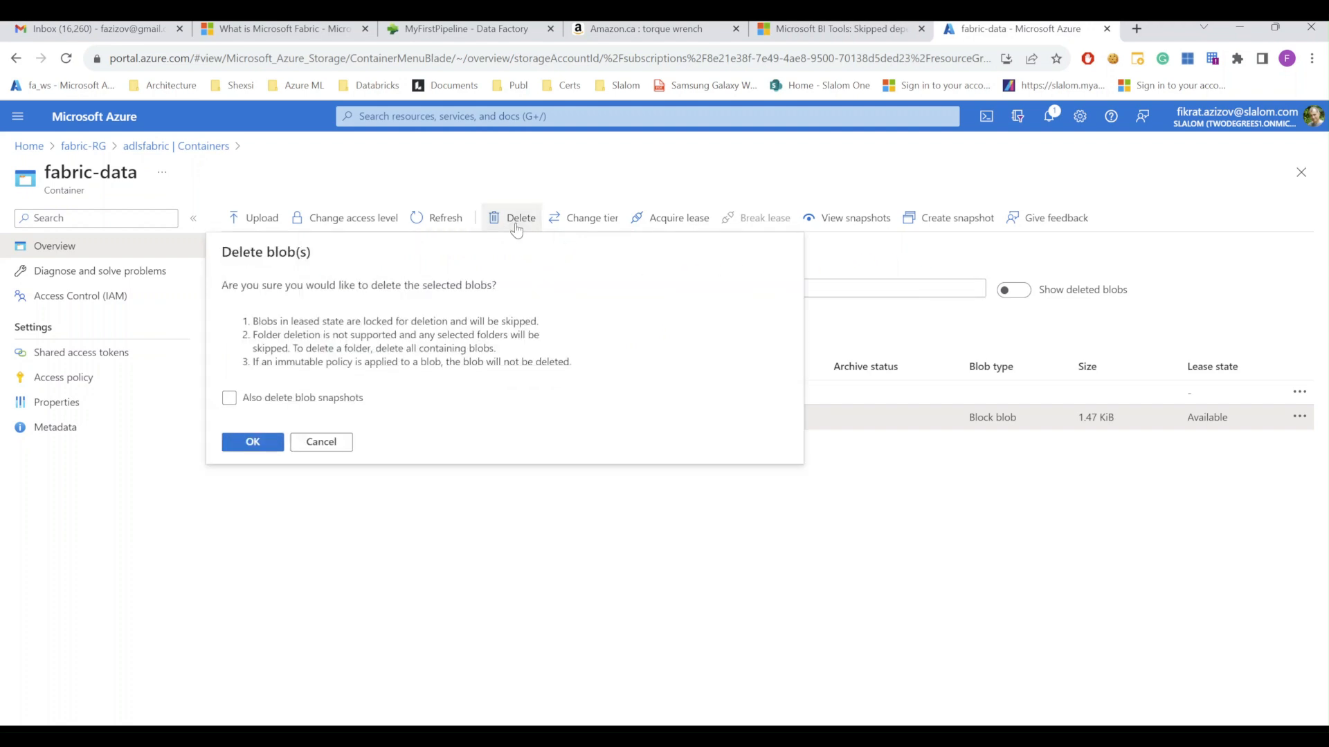
left_click(251, 441)
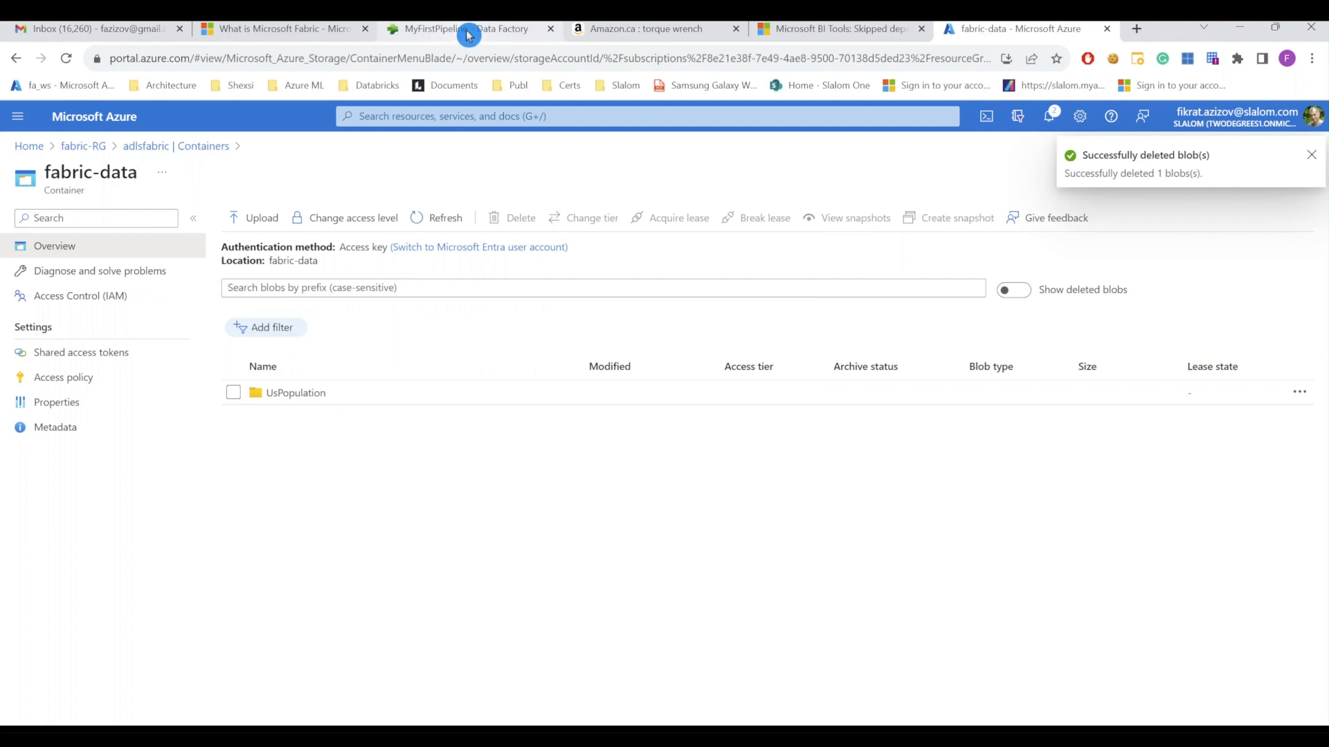
Switch back to MyFirstPipeline in Data Factory, run the pipeline again and review which dependency paths were executed.
left_click(445, 32)
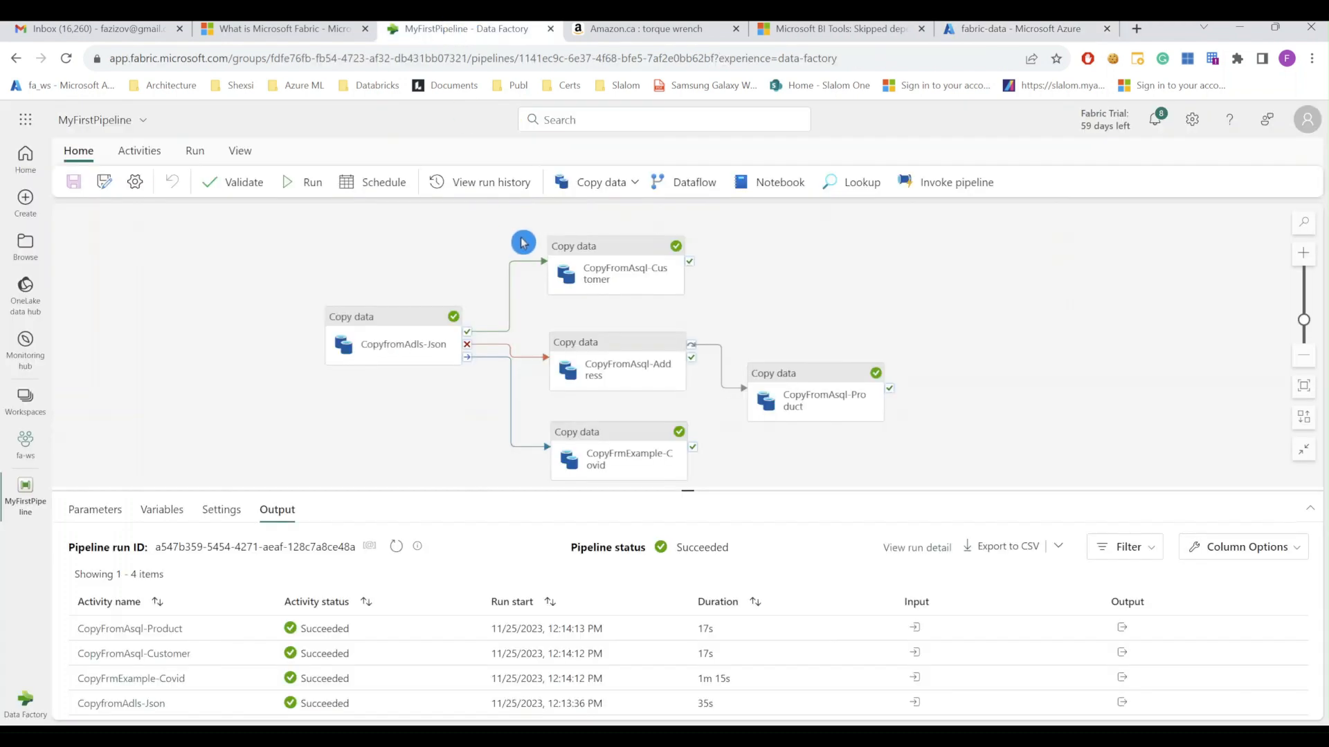
left_click(310, 198)
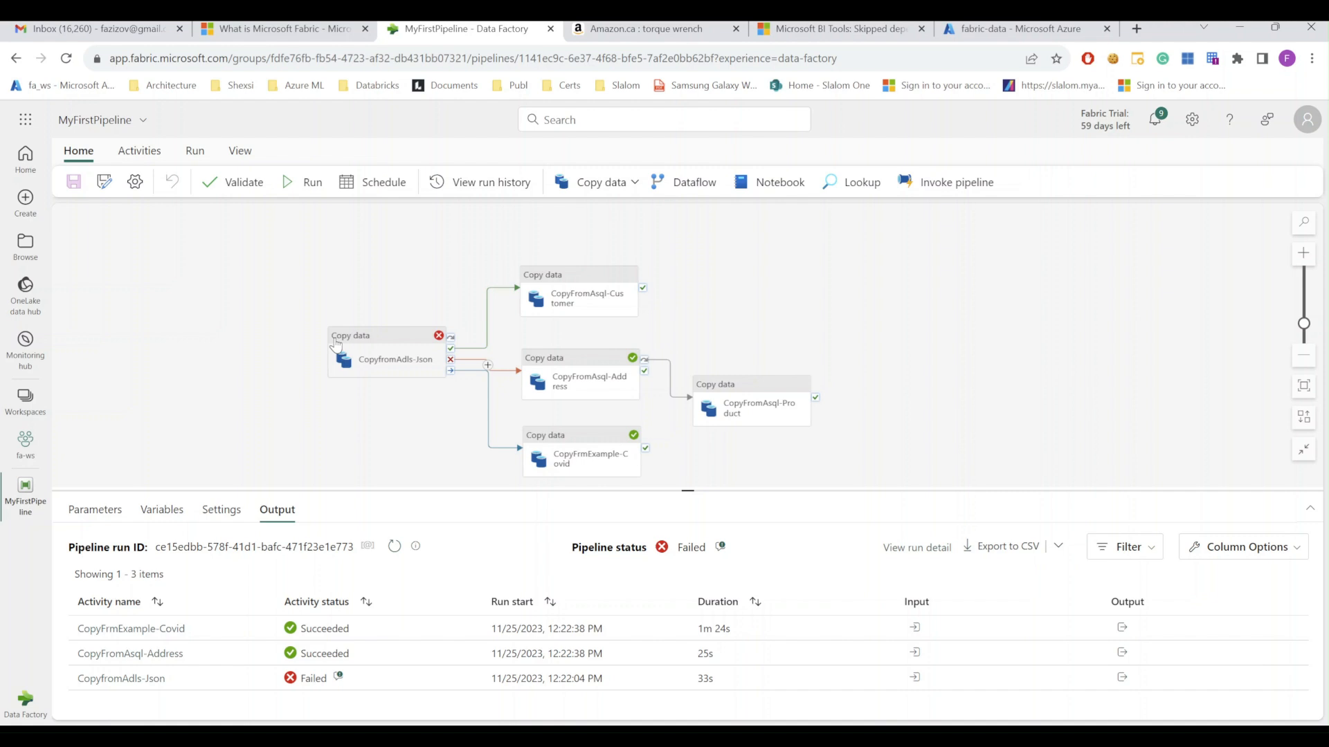
left_click(606, 333)
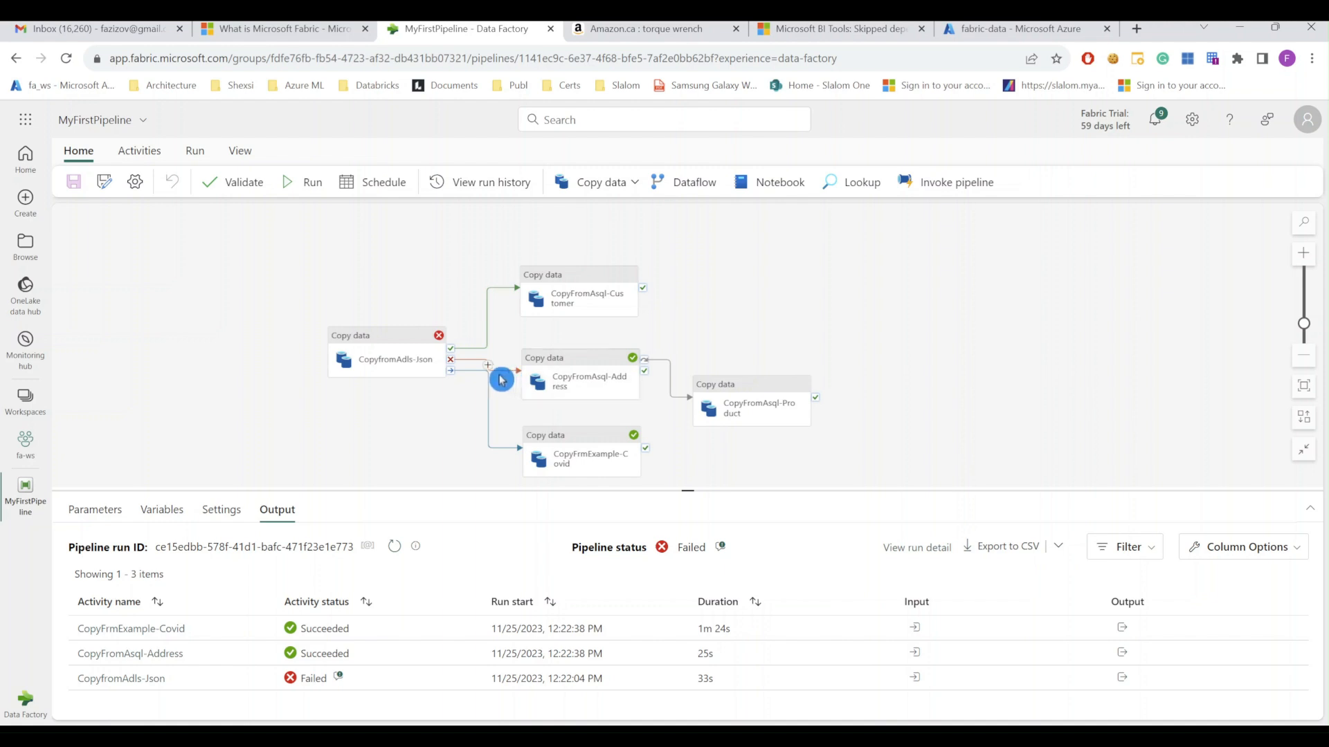
left_click_drag(451, 365, 517, 375)
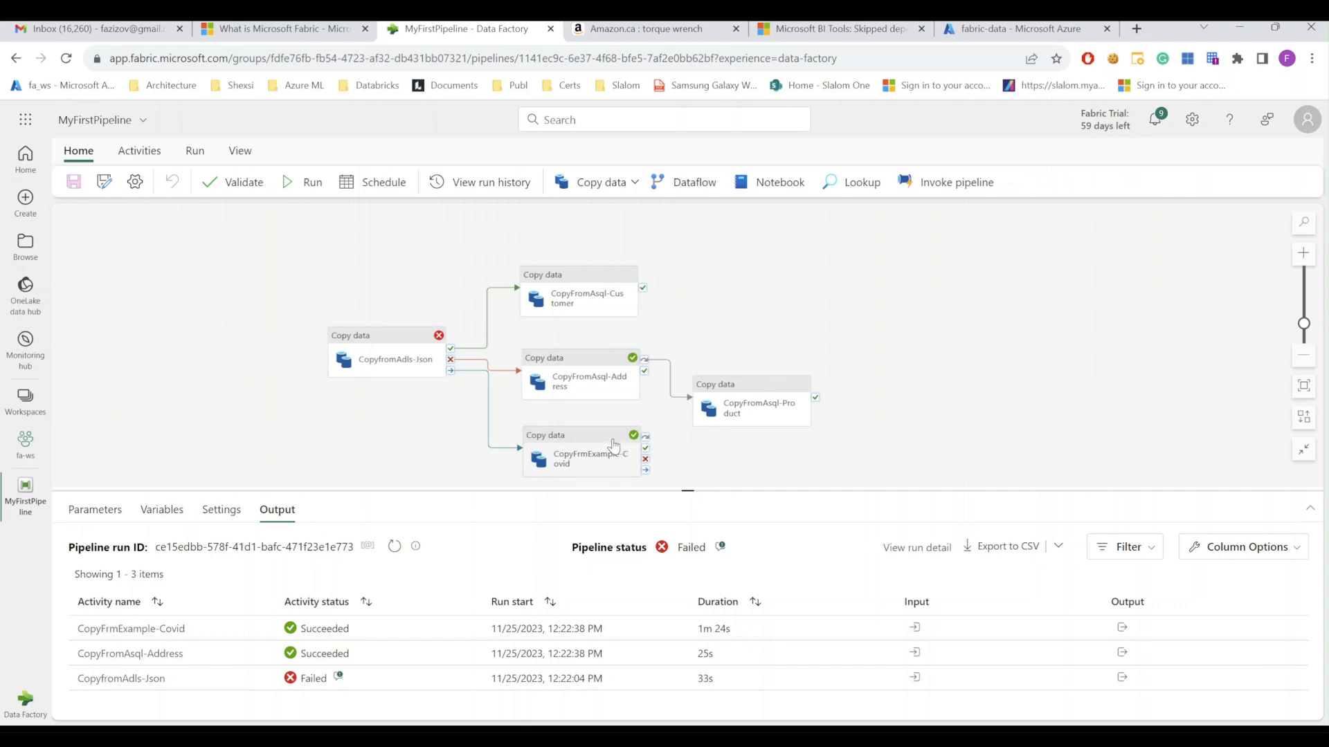